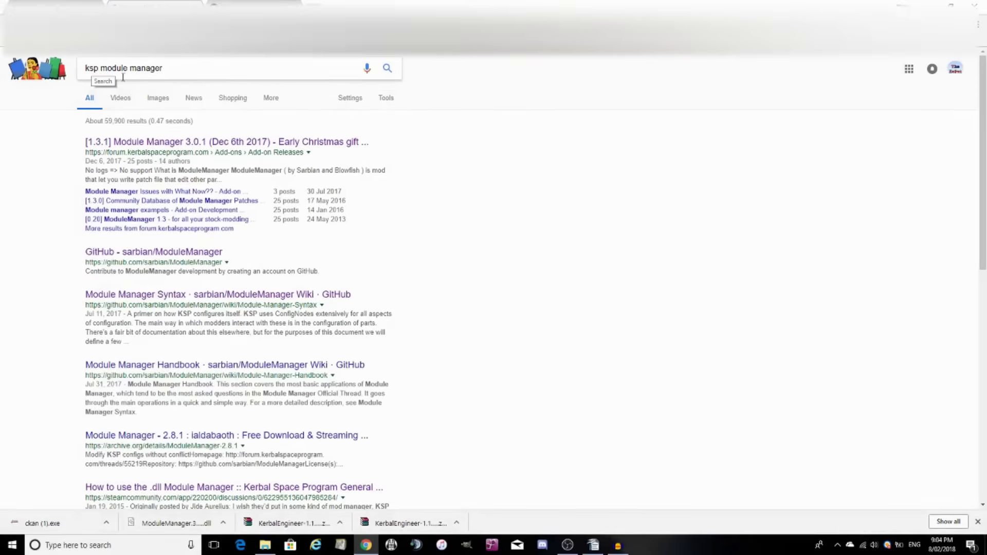
# - Open the Module Manager 3.0.1 forum thread and scroll down to its Downloads section
pyautogui.click(228, 143)
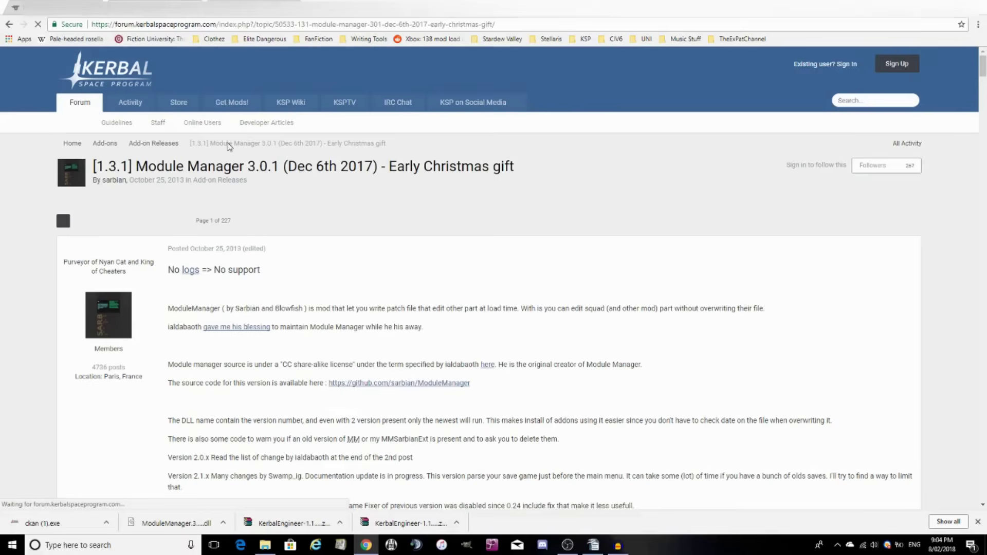
pyautogui.scroll(-15, 612, 220)
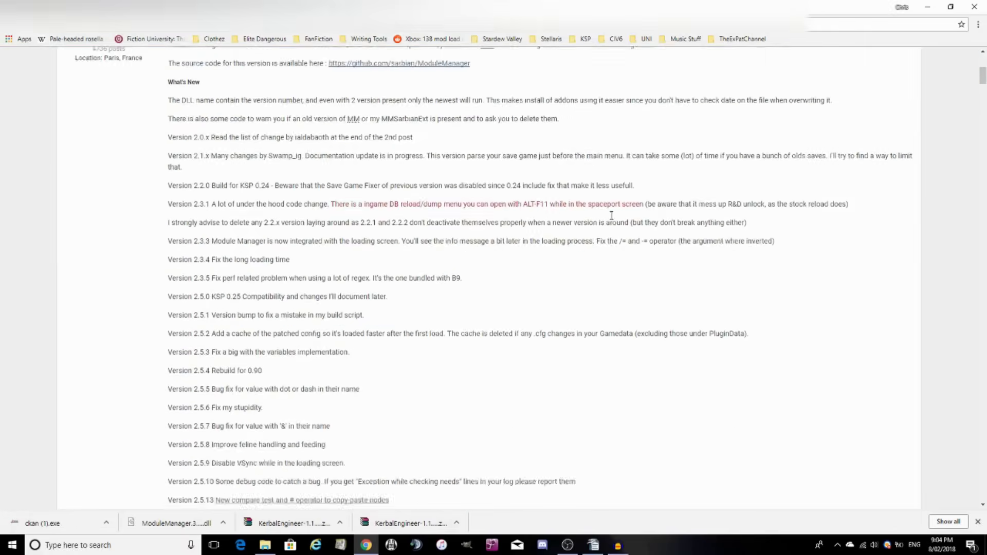
pyautogui.scroll(-15, 612, 220)
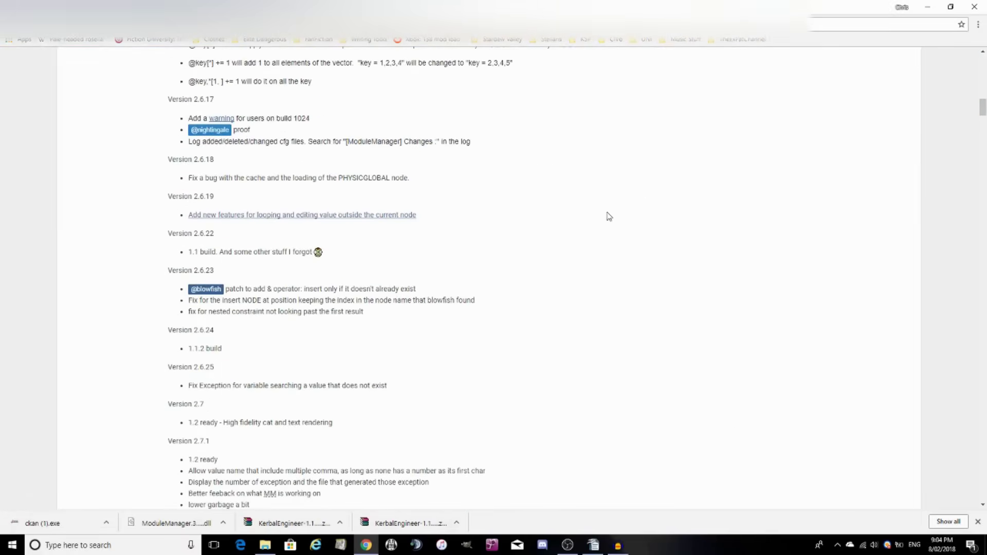
pyautogui.scroll(-7, 609, 216)
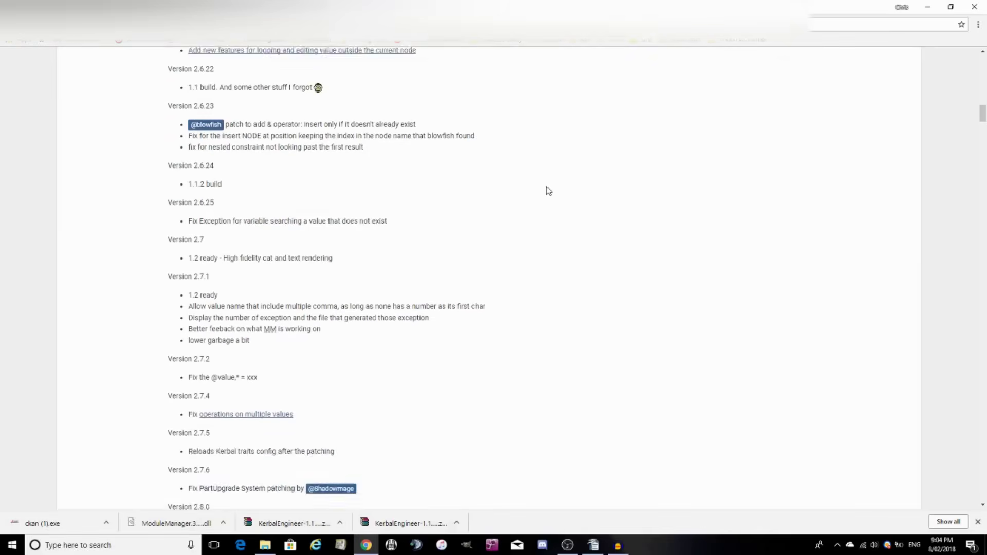
pyautogui.scroll(-6, 548, 191)
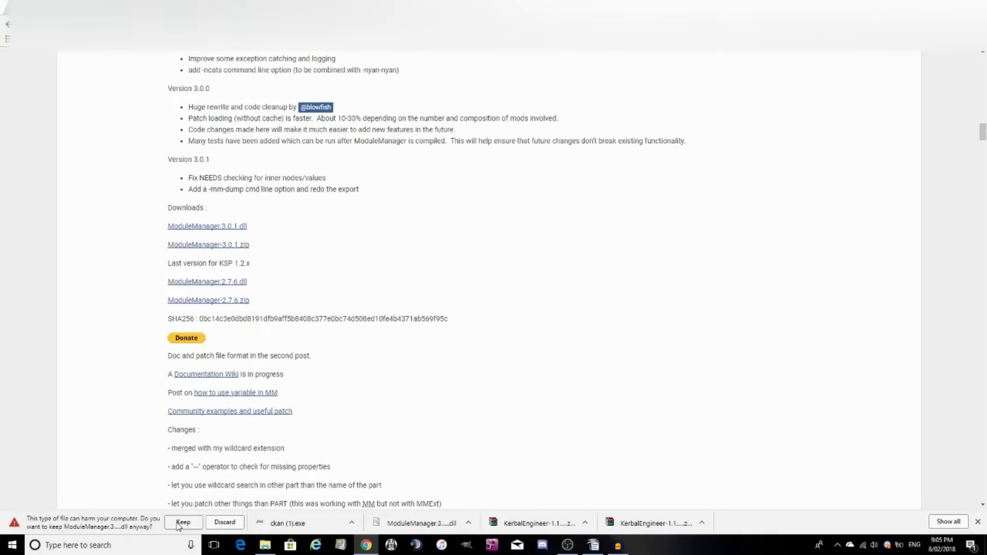
# - Keep the ModuleManager.3.0.1.dll download and cut it from the Downloads folder
pyautogui.click(179, 524)
pyautogui.click(265, 545)
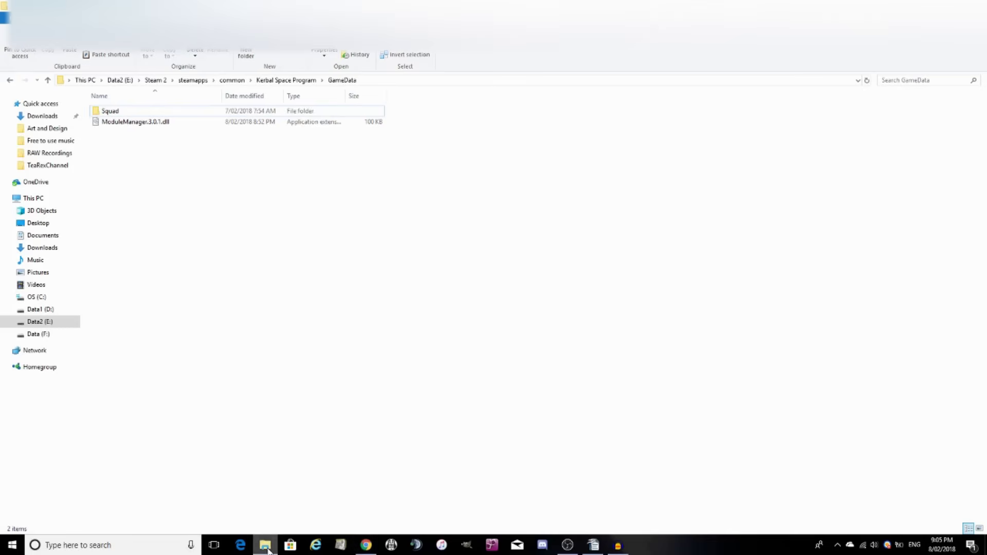
pyautogui.click(41, 116)
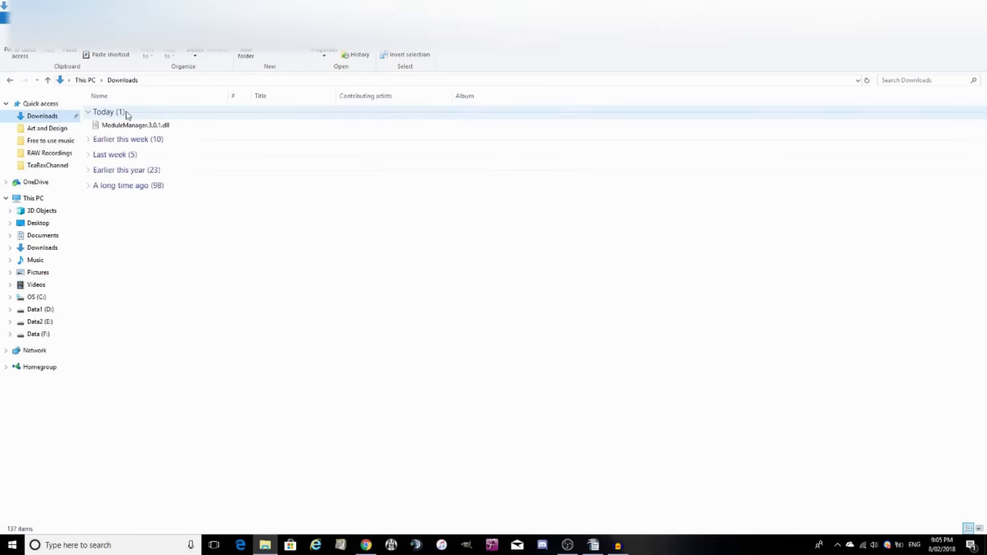
pyautogui.click(112, 126)
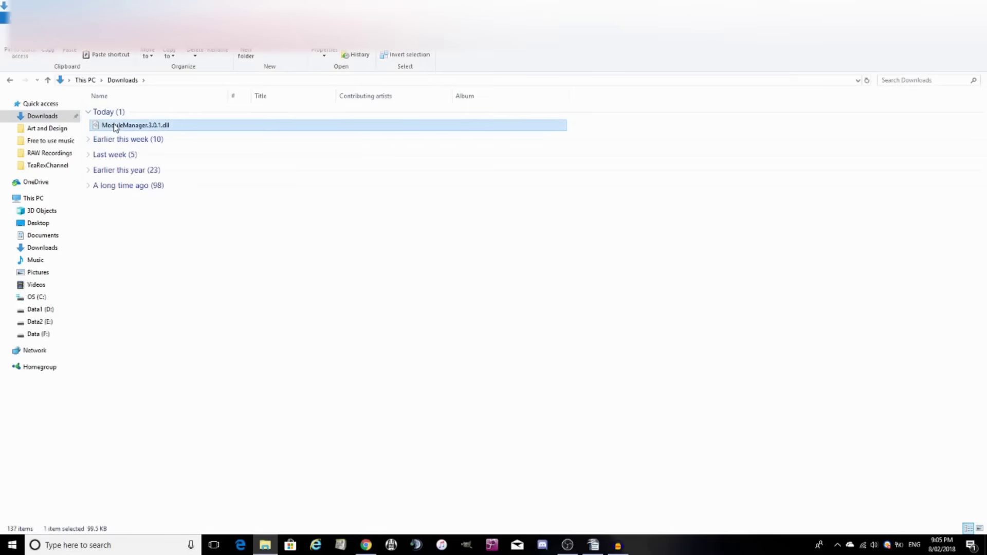
pyautogui.rightClick(114, 128)
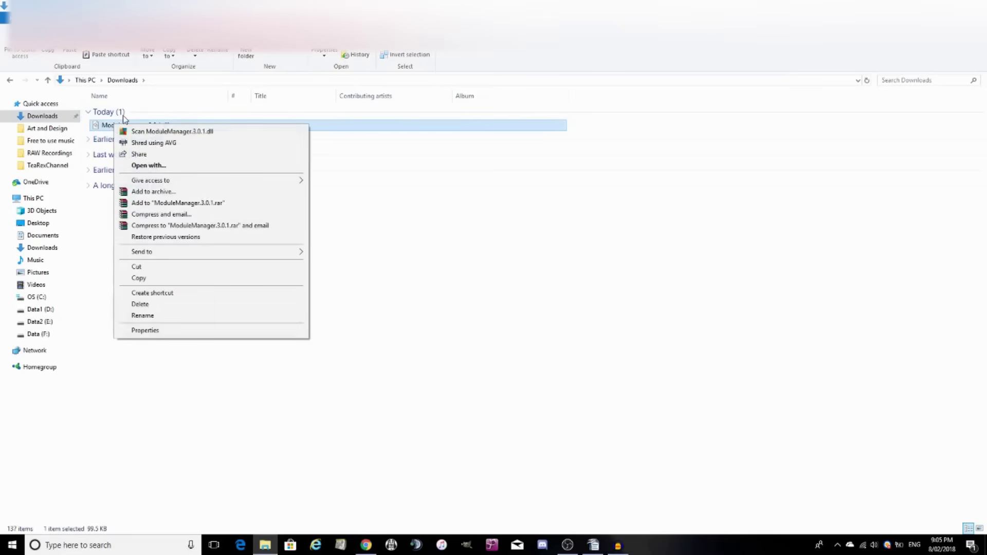
pyautogui.click(169, 266)
# - Browse to Data2 (E:) > Steam 2 > steamapps > common > Kerbal Space Program > GameData
pyautogui.click(46, 322)
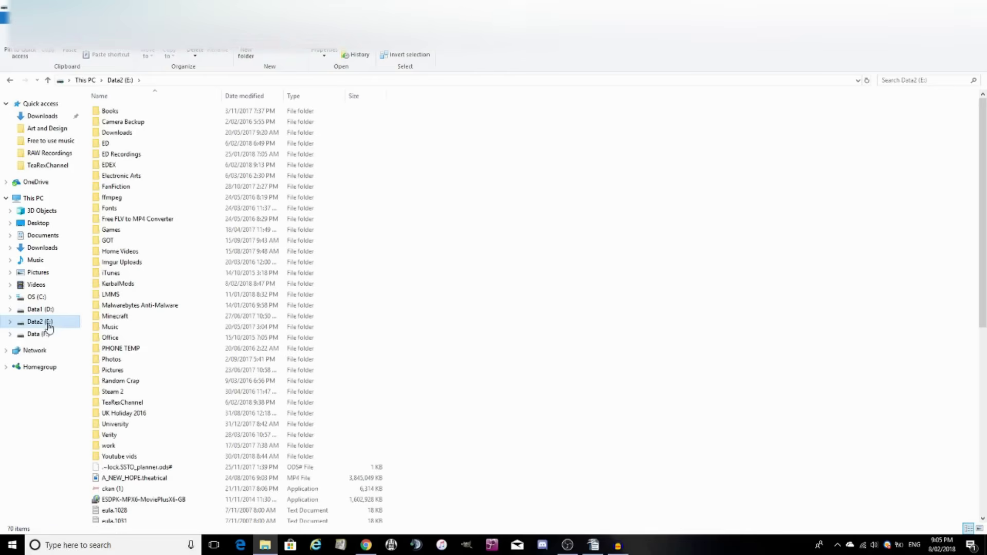
pyautogui.doubleClick(166, 392)
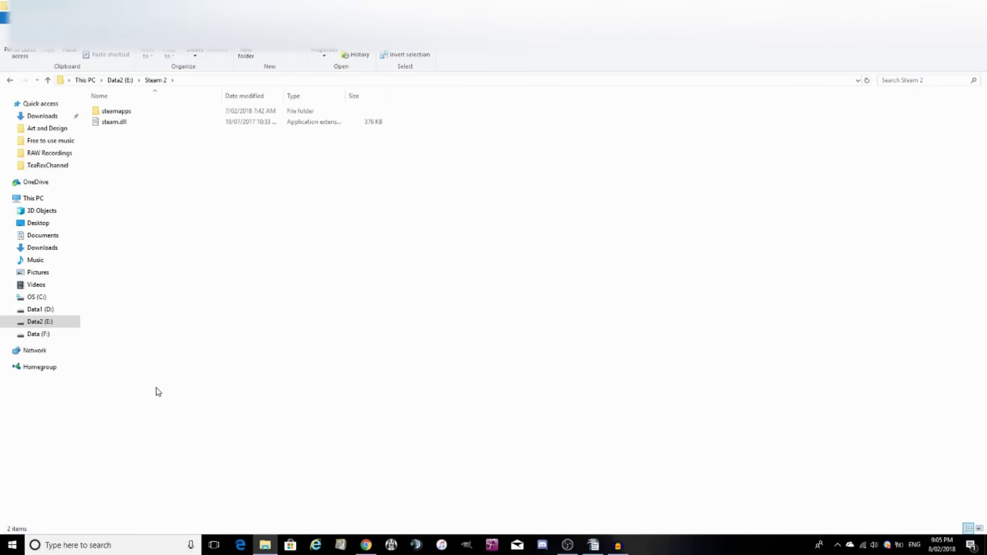
pyautogui.doubleClick(122, 116)
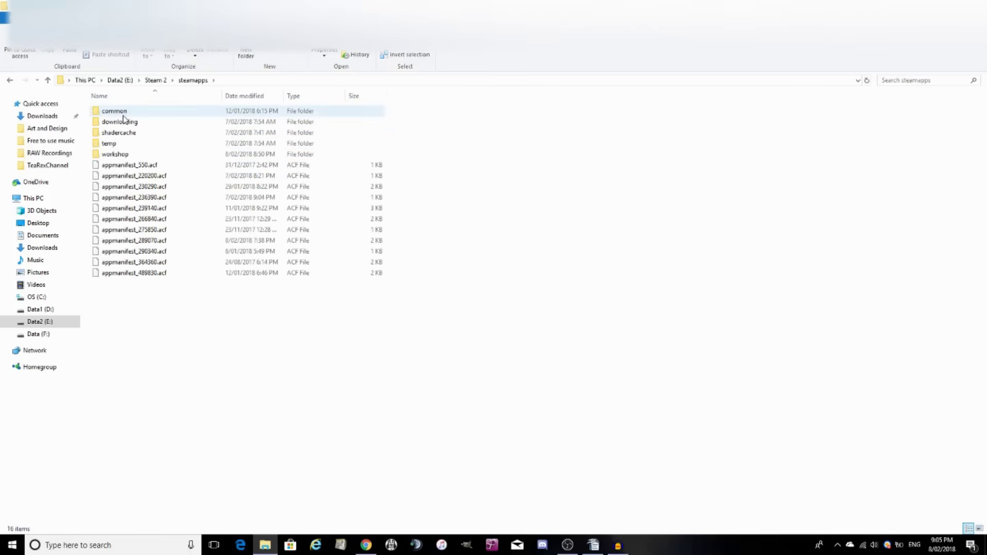
pyautogui.doubleClick(122, 115)
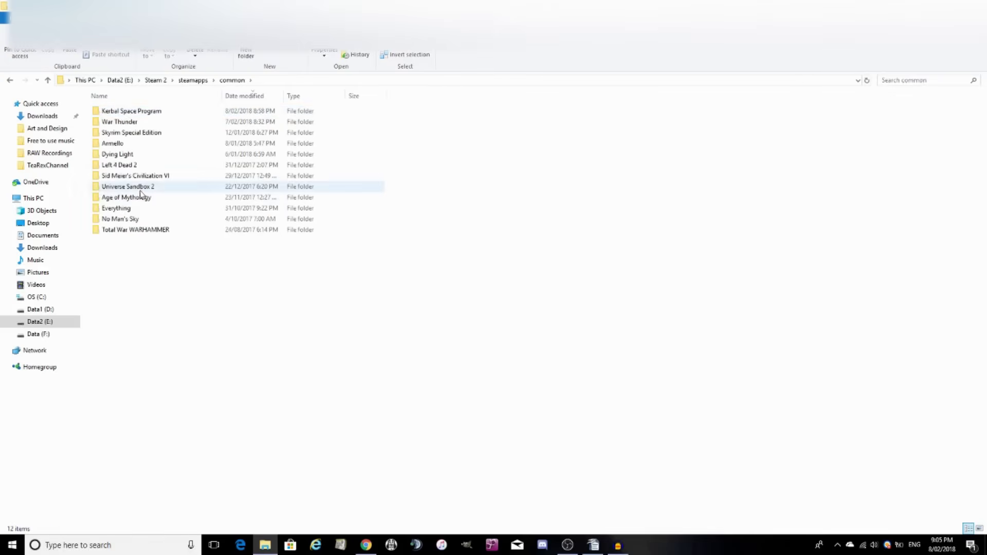
pyautogui.doubleClick(144, 112)
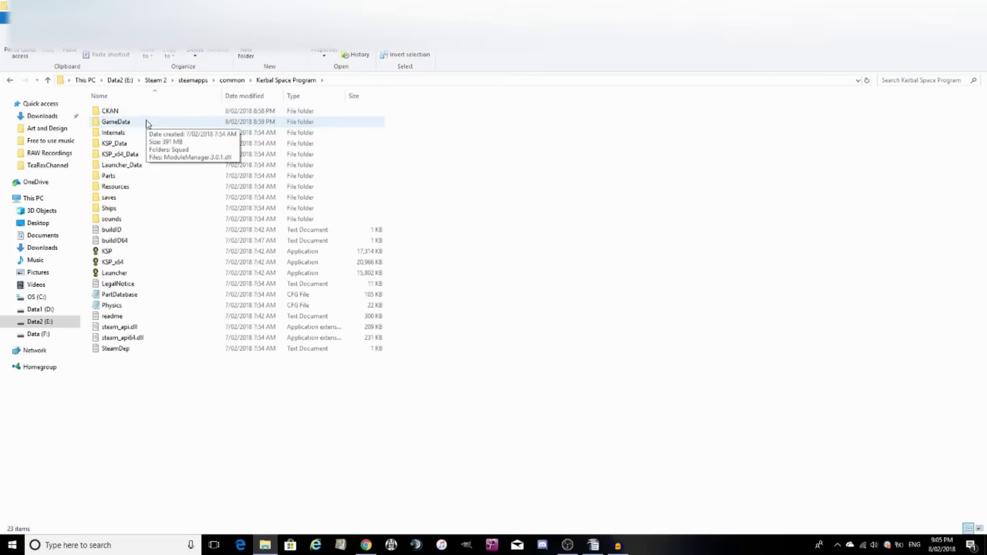
pyautogui.doubleClick(148, 123)
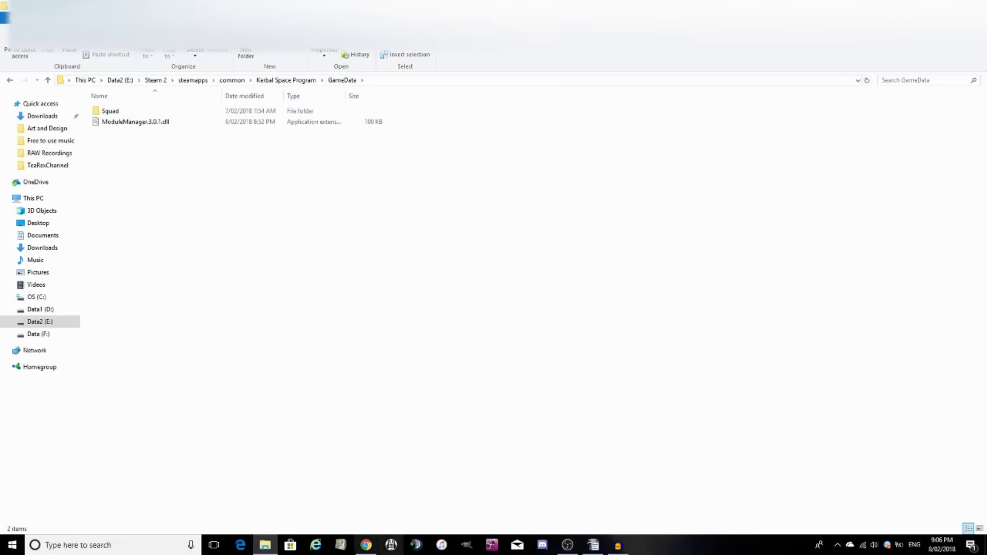
# - Download Kerbal Engineer Redux (KerbalEngineer-1.1.3.0) from CurseForge and return to File Explorer
pyautogui.moveTo(367, 546)
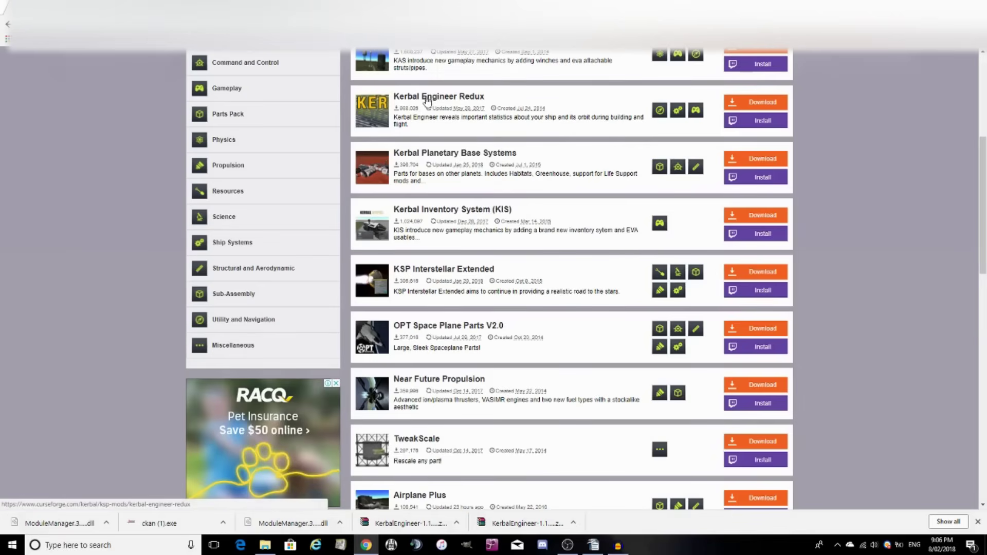
pyautogui.click(735, 101)
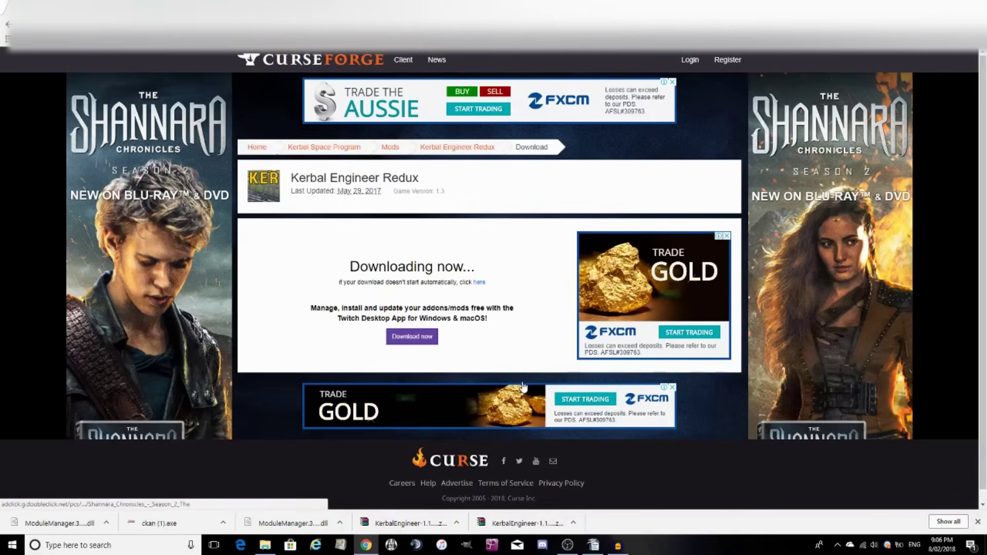
pyautogui.click(977, 522)
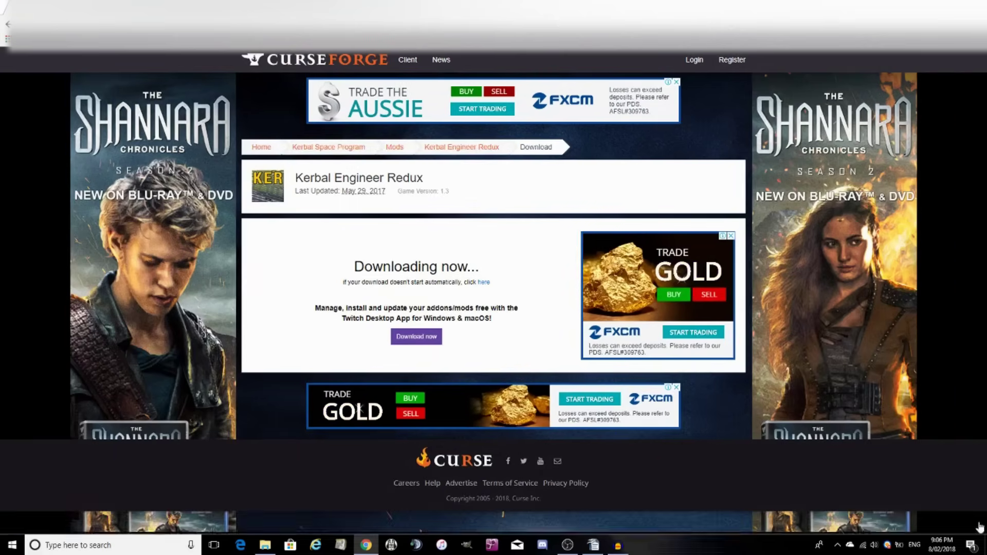
pyautogui.click(265, 545)
# - Move the KerbalEngineer-1.1.3.0 archive from Downloads into KerbalMods, replacing the old archive
pyautogui.click(29, 118)
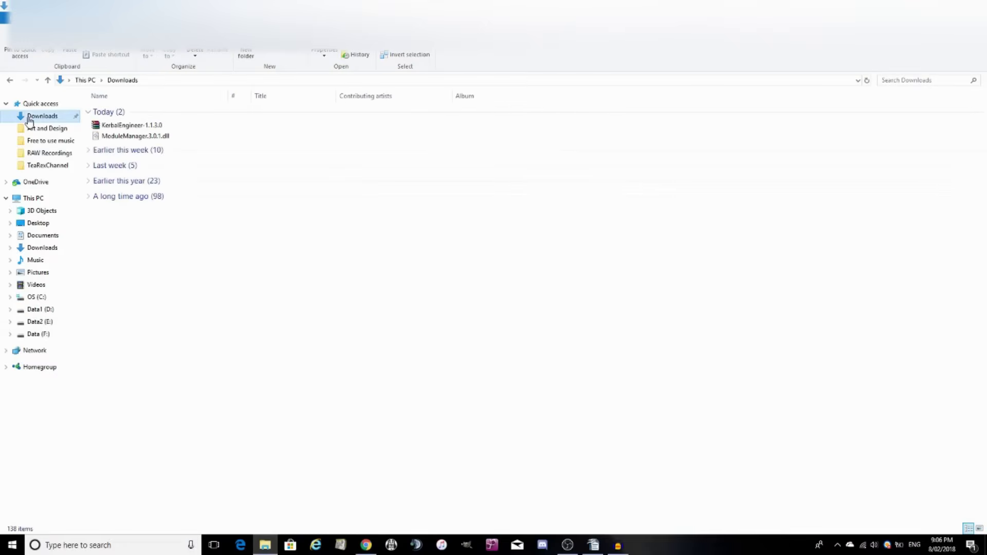
pyautogui.click(104, 127)
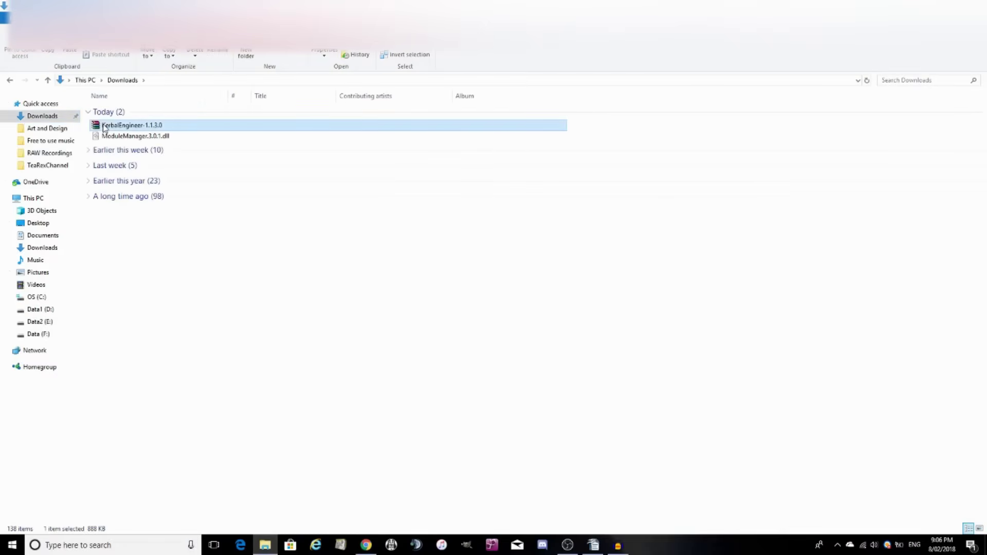
pyautogui.rightClick(105, 127)
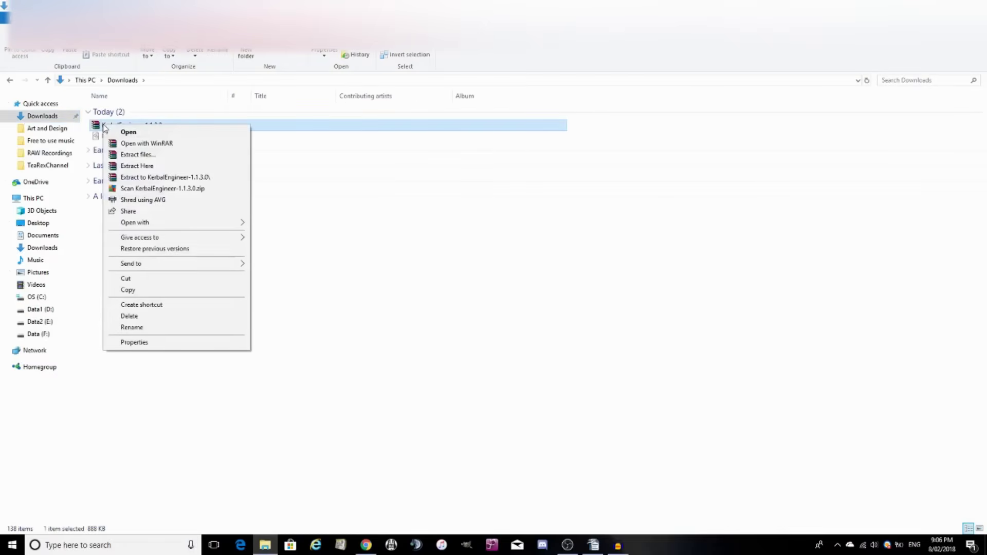
pyautogui.click(146, 279)
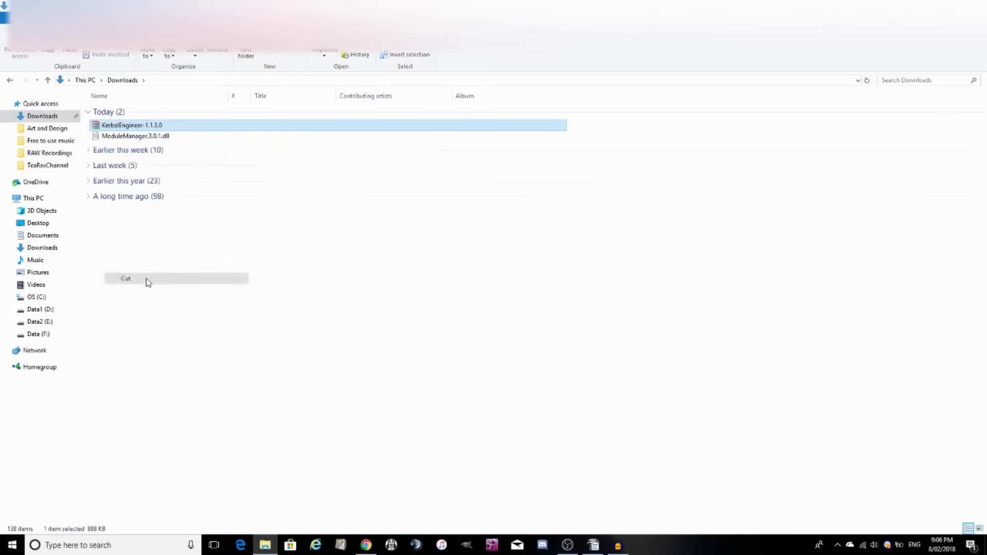
pyautogui.click(58, 324)
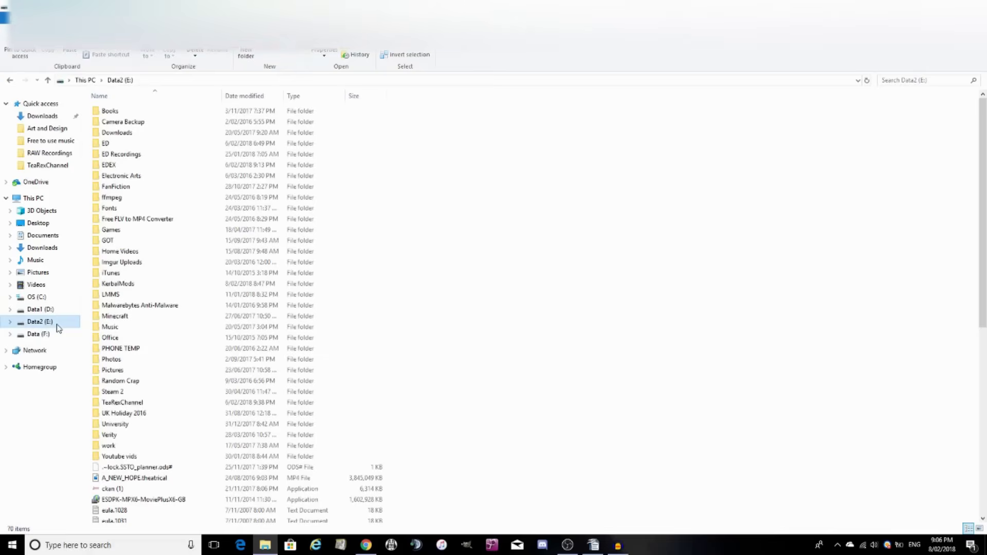
pyautogui.doubleClick(118, 285)
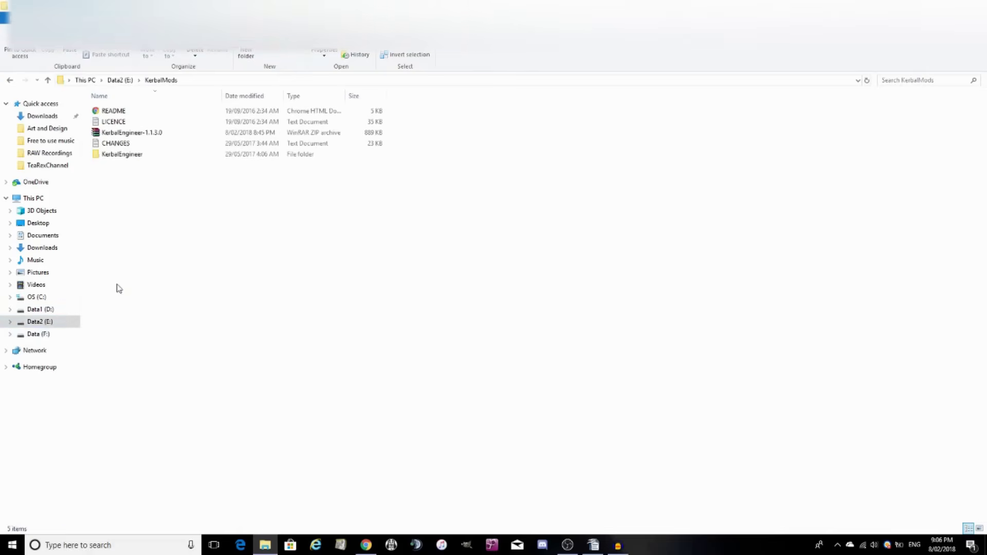
pyautogui.rightClick(144, 266)
pyautogui.click(176, 334)
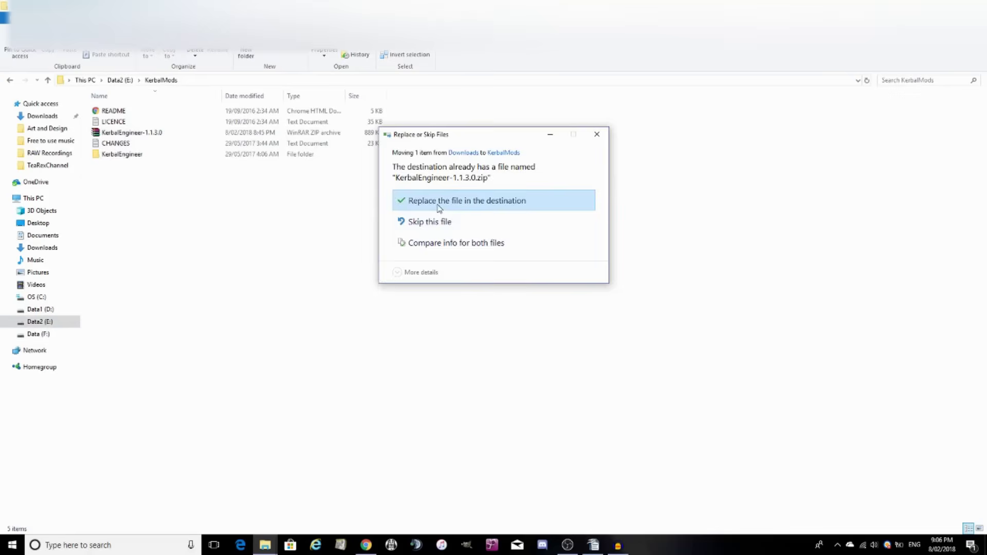
pyautogui.click(439, 207)
# - Delete the old README, LICENCE, CHANGES and KerbalEngineer folder, then extract the archive here
pyautogui.click(138, 144)
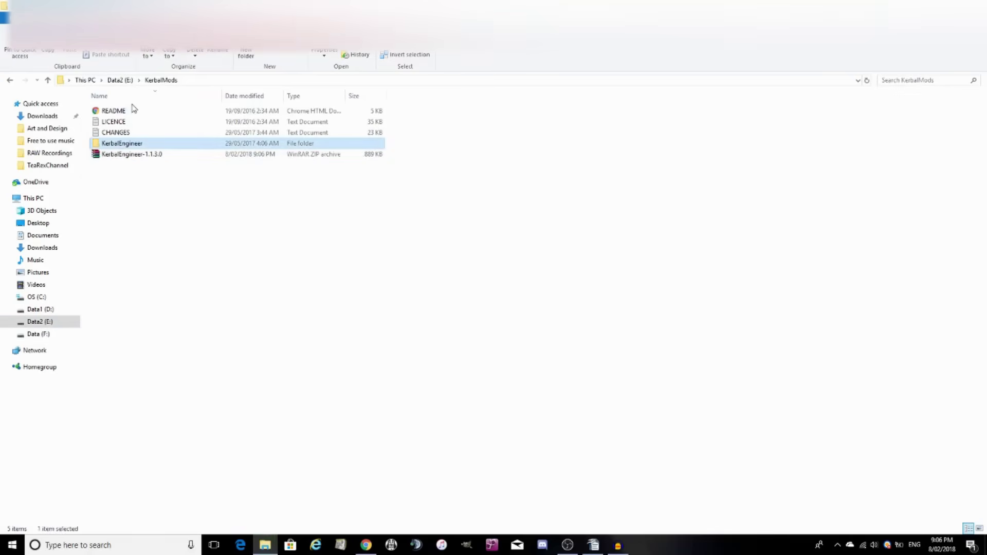
pyautogui.keyDown('shift'); pyautogui.click(128, 111); pyautogui.keyUp('shift')
pyautogui.press('Delete')
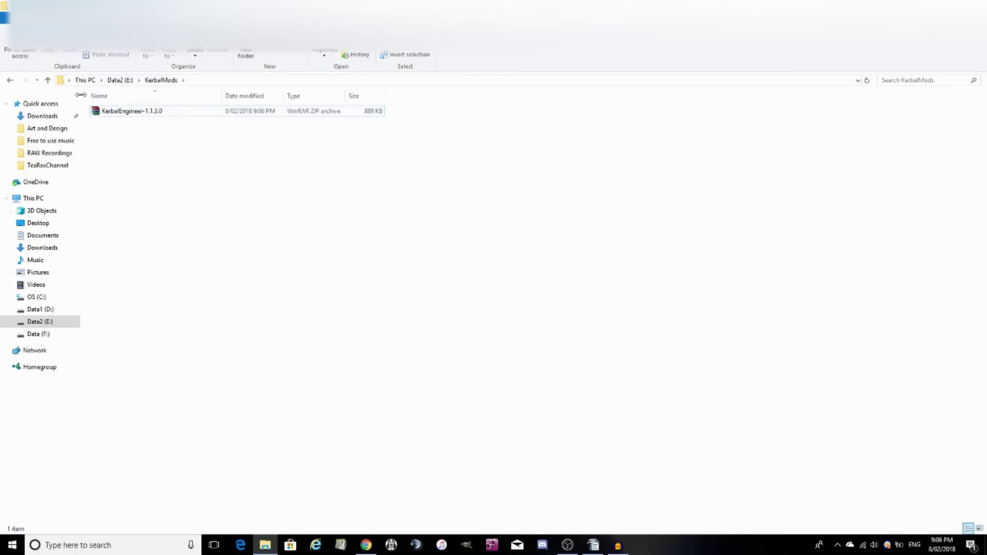
pyautogui.click(136, 112)
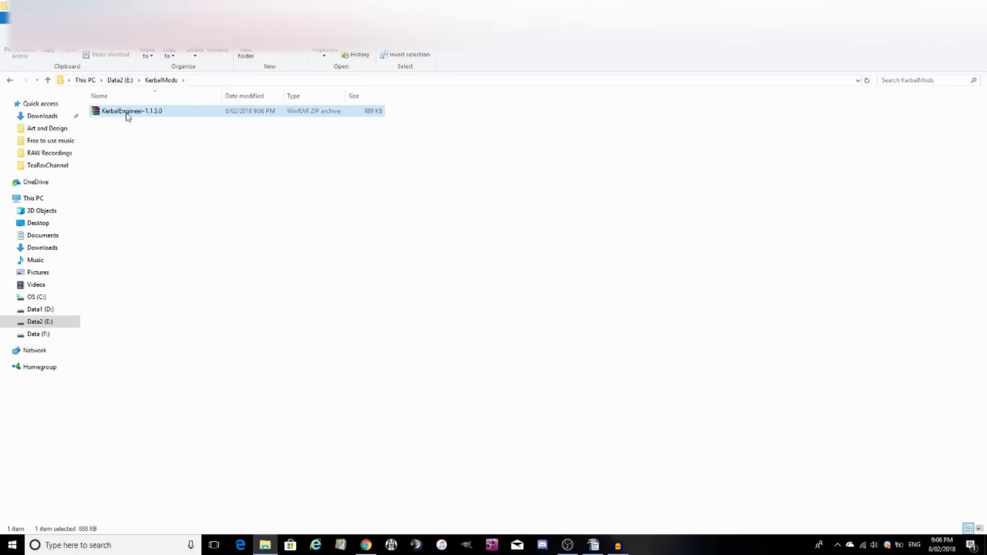
pyautogui.rightClick(128, 117)
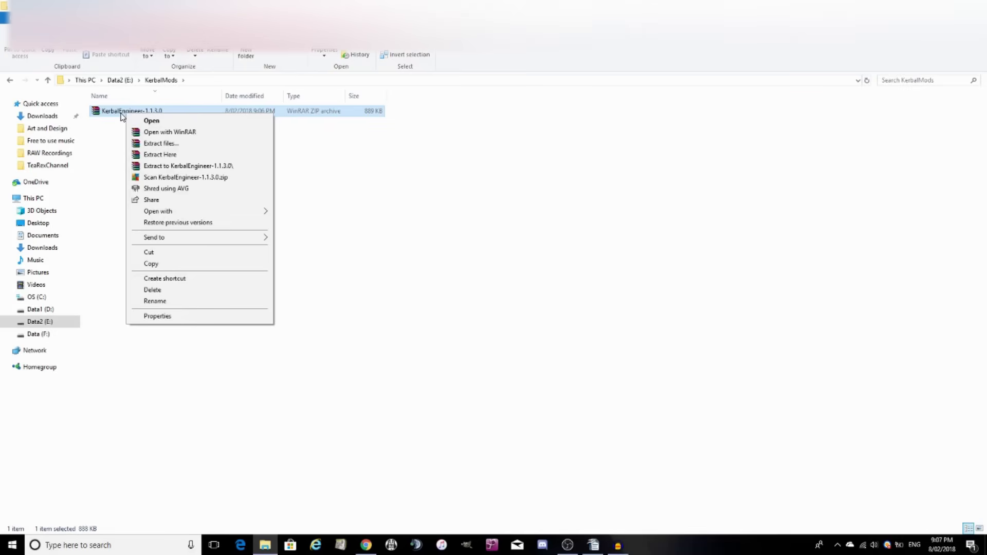
pyautogui.click(183, 155)
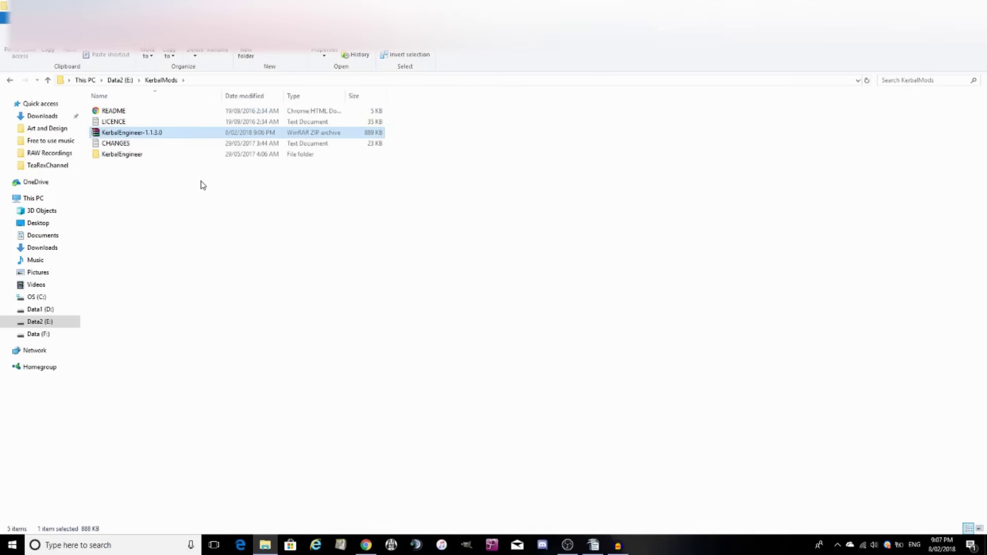
# - Cut the extracted KerbalEngineer folder from KerbalMods
pyautogui.click(202, 184)
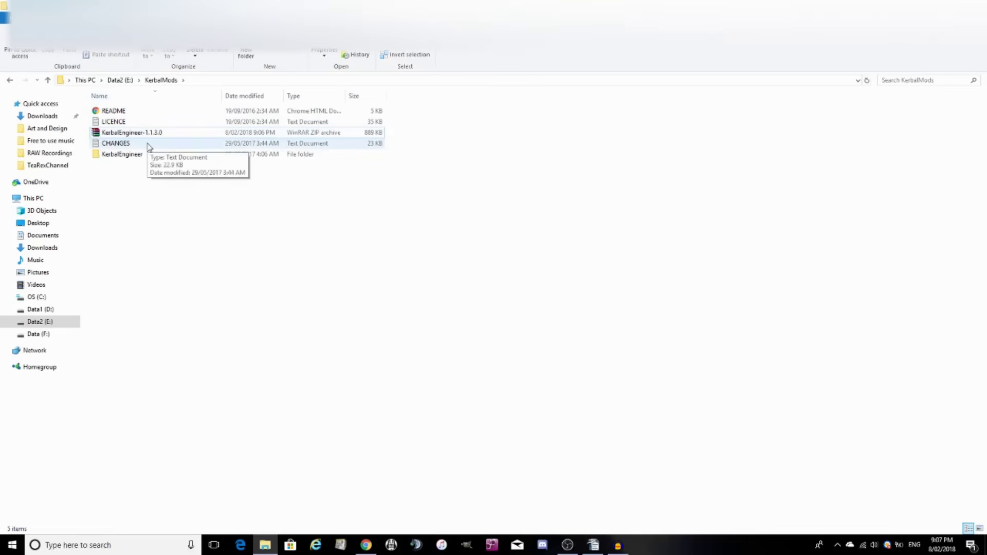
pyautogui.click(123, 157)
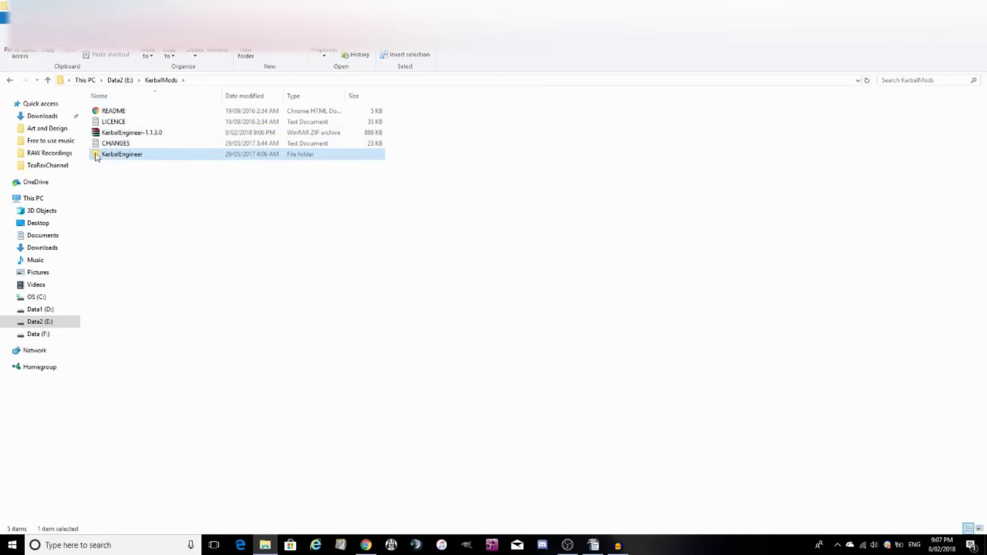
pyautogui.click(116, 161)
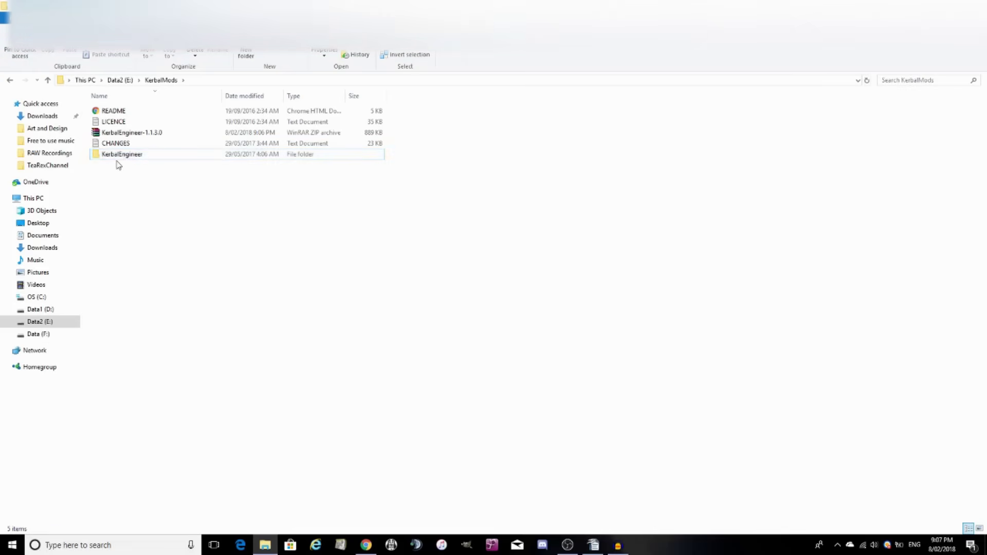
pyautogui.click(112, 159)
pyautogui.rightClick(113, 160)
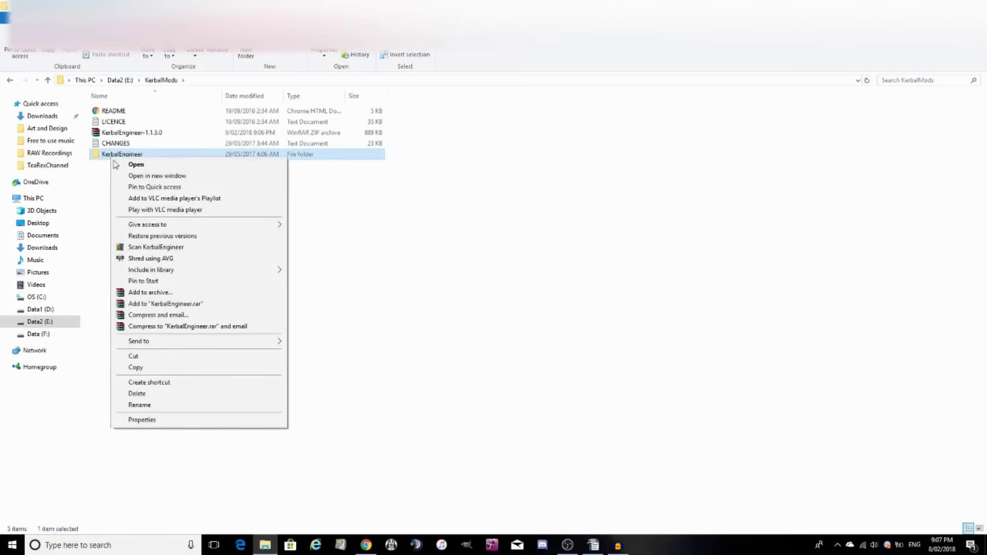
pyautogui.click(178, 357)
# - Paste it into Data2 (E:) > Steam 2 > steamapps > common > Kerbal Space Program > GameData
pyautogui.click(42, 322)
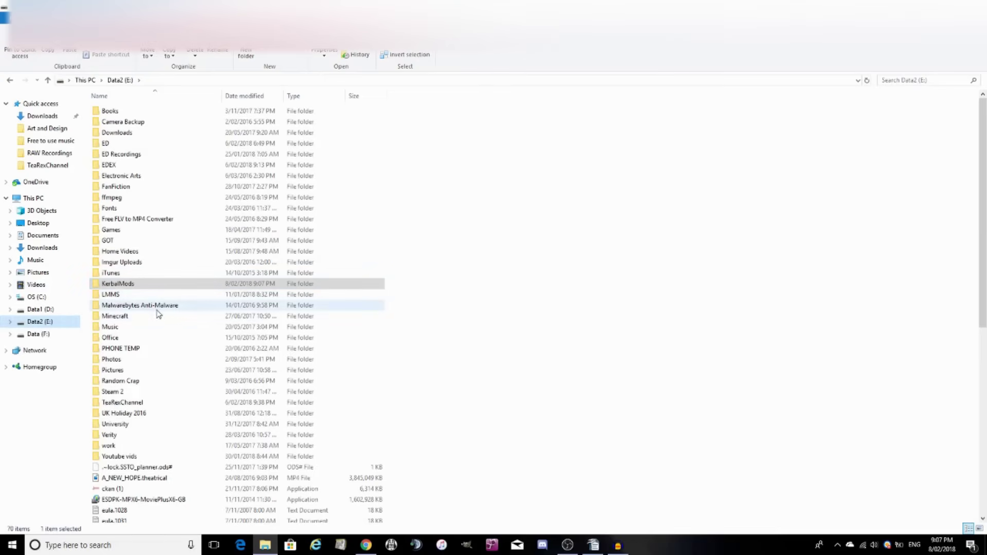
pyautogui.doubleClick(152, 392)
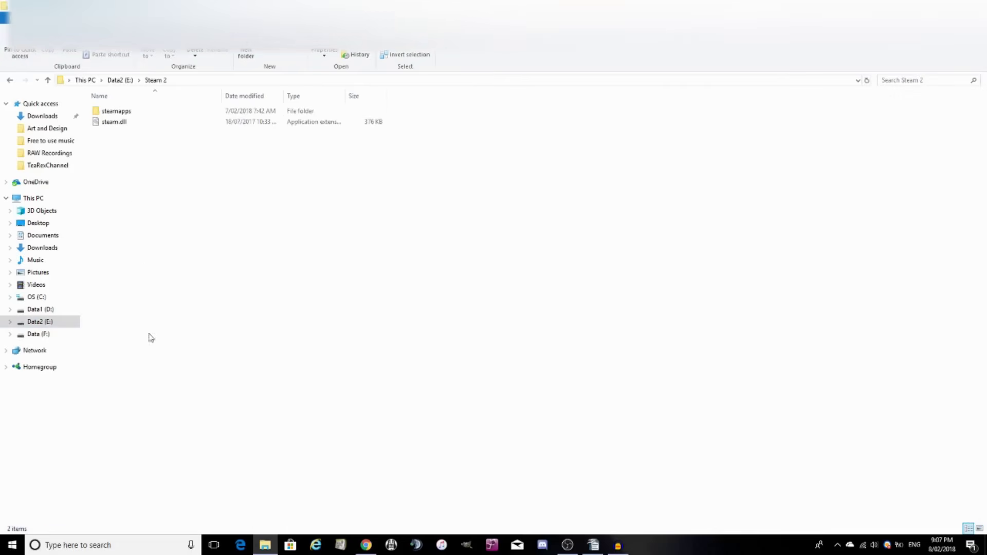
pyautogui.doubleClick(118, 112)
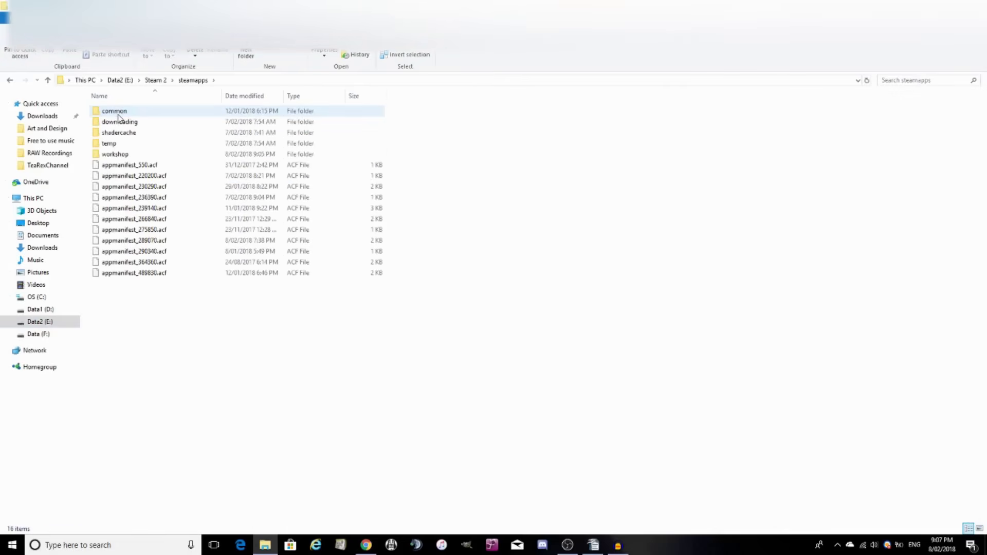
pyautogui.doubleClick(118, 114)
pyautogui.doubleClick(121, 112)
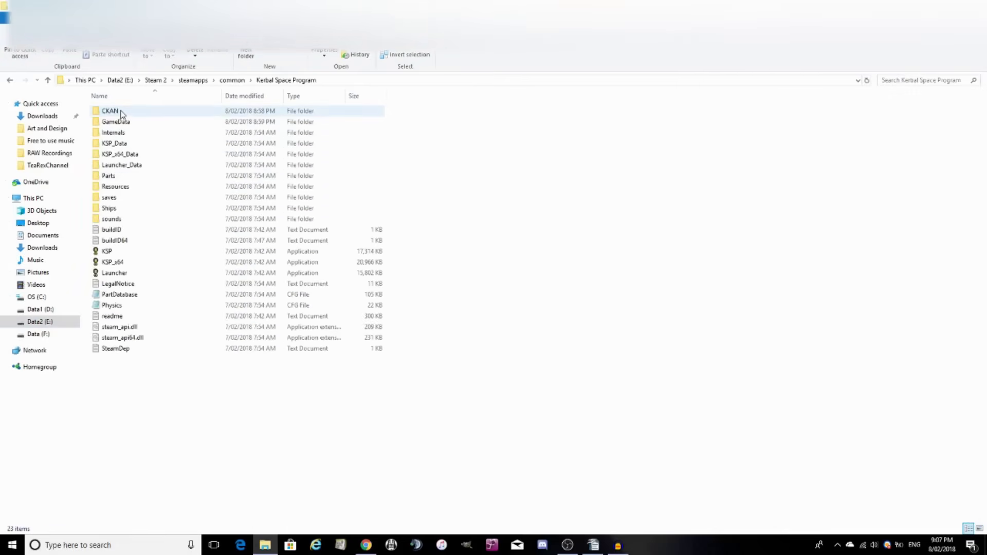
pyautogui.doubleClick(124, 123)
pyautogui.rightClick(147, 189)
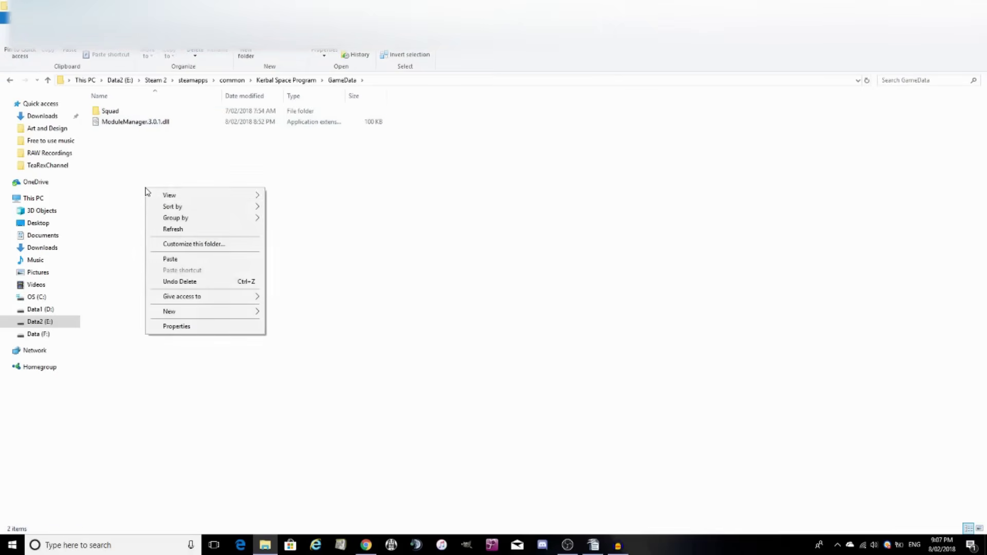
pyautogui.click(191, 259)
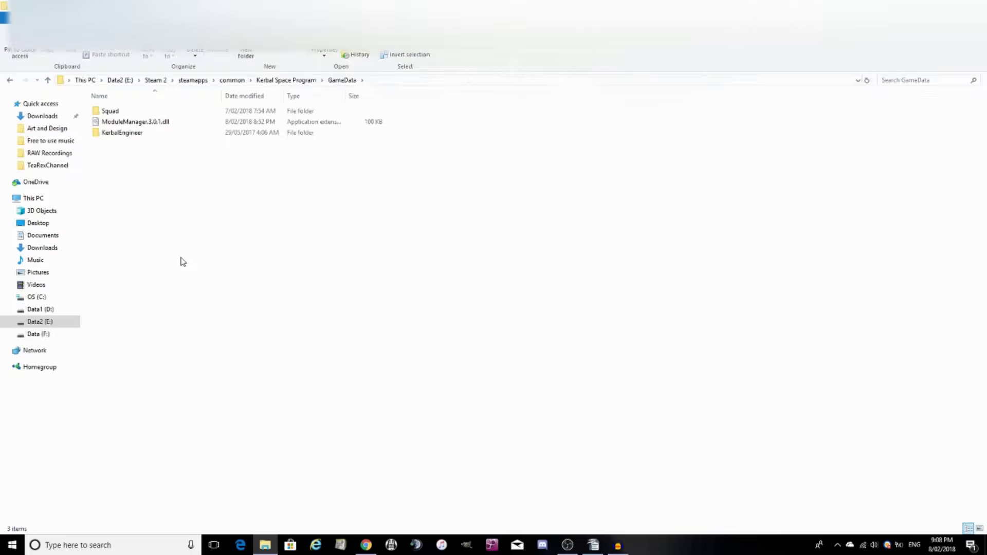
# - Go back in Chrome to the Google search results for 'cKAN'
pyautogui.click(366, 544)
pyautogui.click(6, 27)
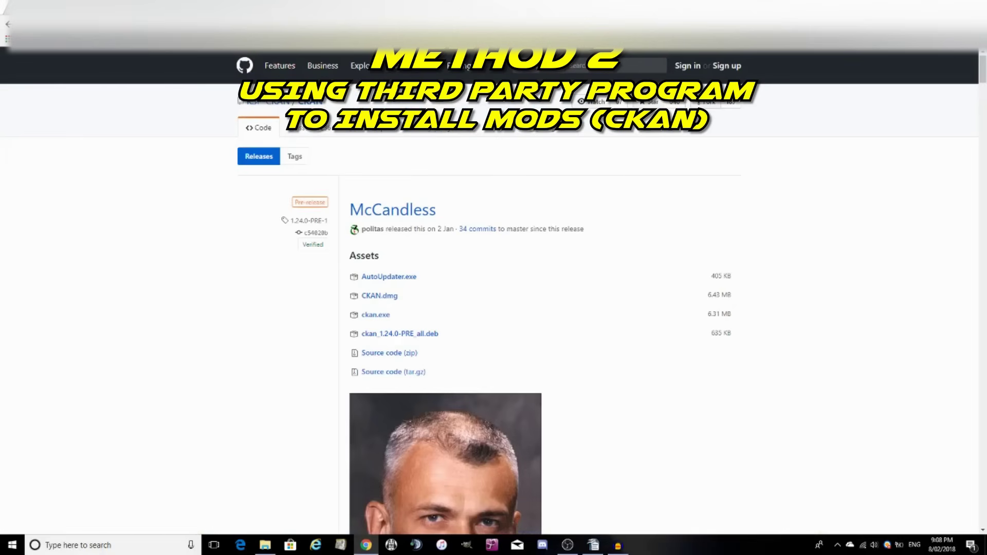
pyautogui.click(5, 31)
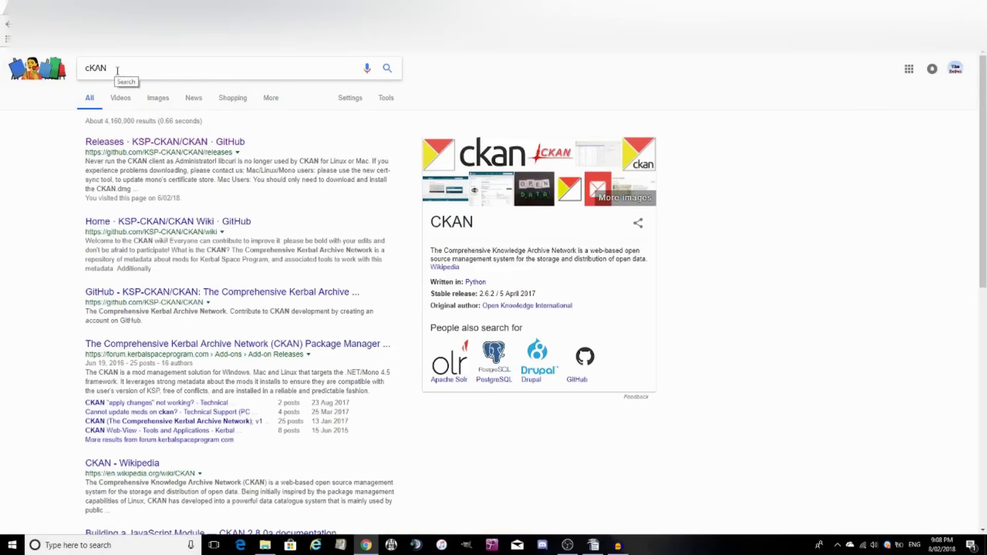
pyautogui.moveTo(127, 71); pyautogui.dragTo(82, 61)
pyautogui.click(33, 185)
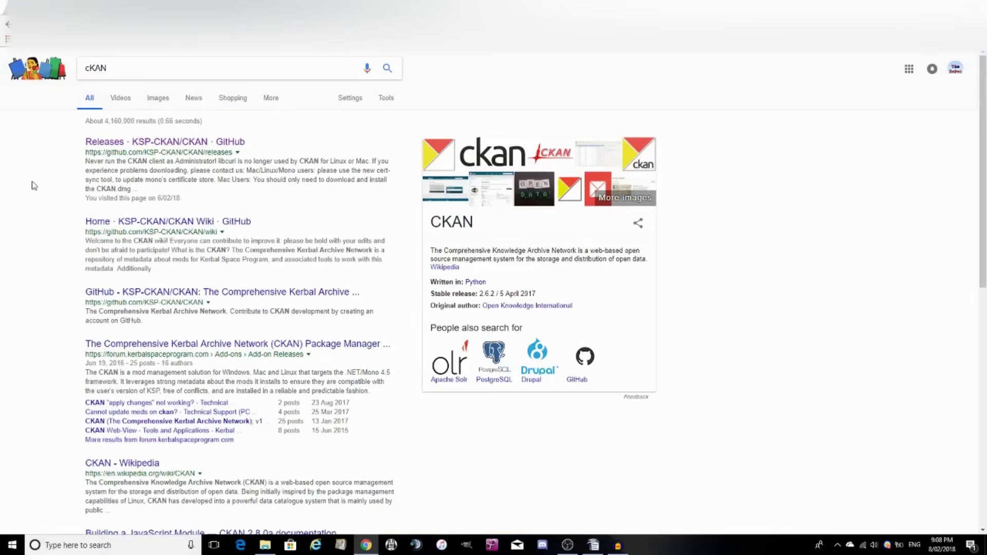
# - Open the KSP-CKAN/CKAN GitHub releases page and download ckan.exe from the Assets list
pyautogui.click(143, 145)
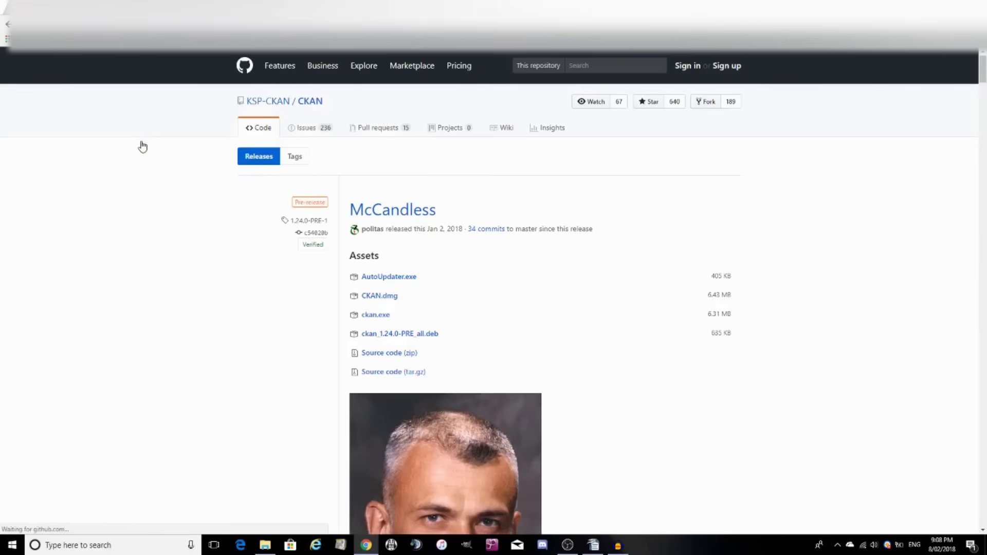
pyautogui.scroll(-1, 143, 147)
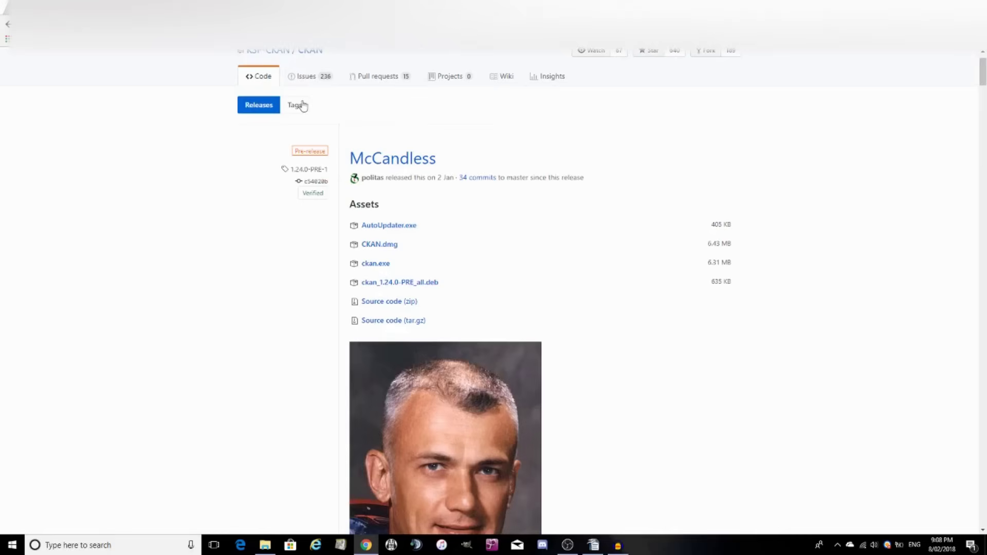
pyautogui.click(368, 268)
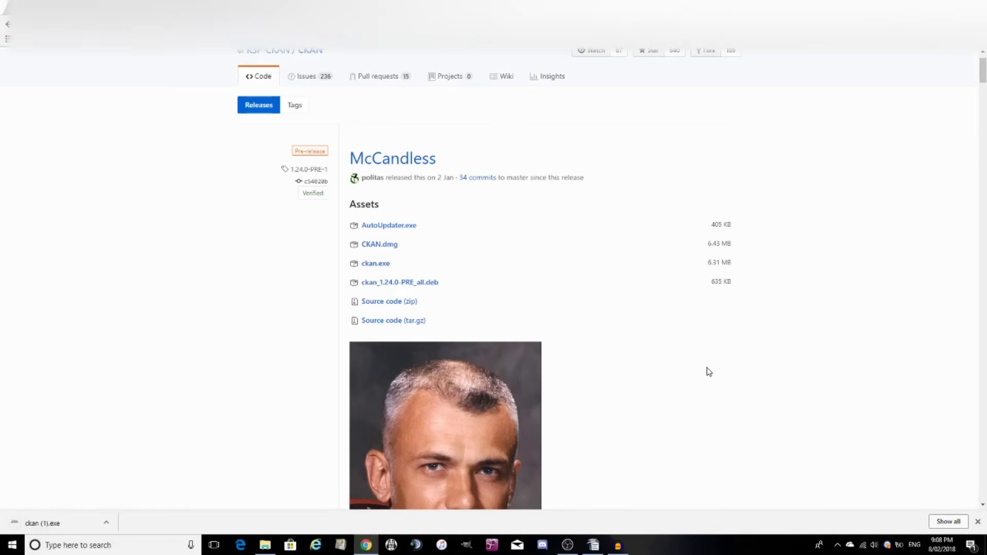
# - Cut the downloaded ckan (1).exe from the Downloads folder
pyautogui.click(265, 545)
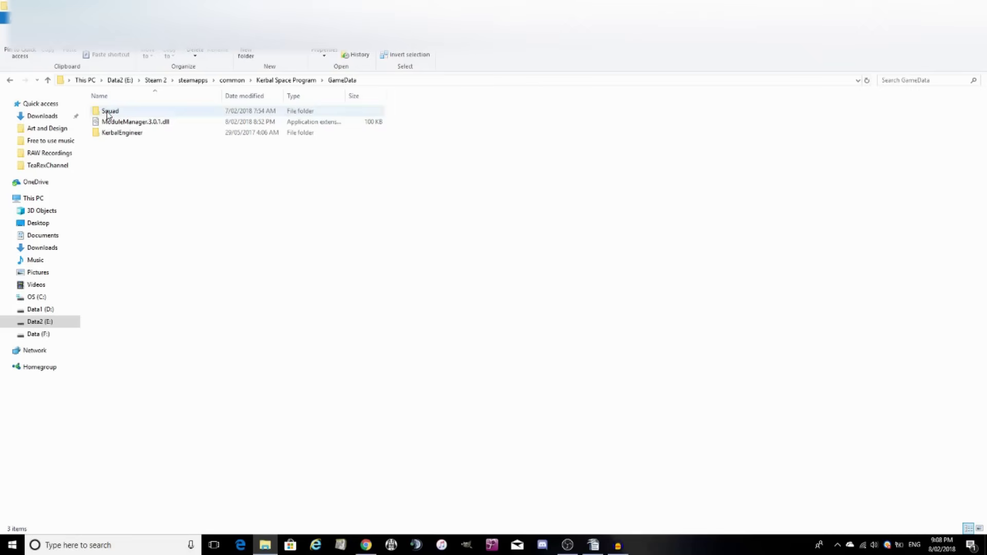
pyautogui.click(42, 117)
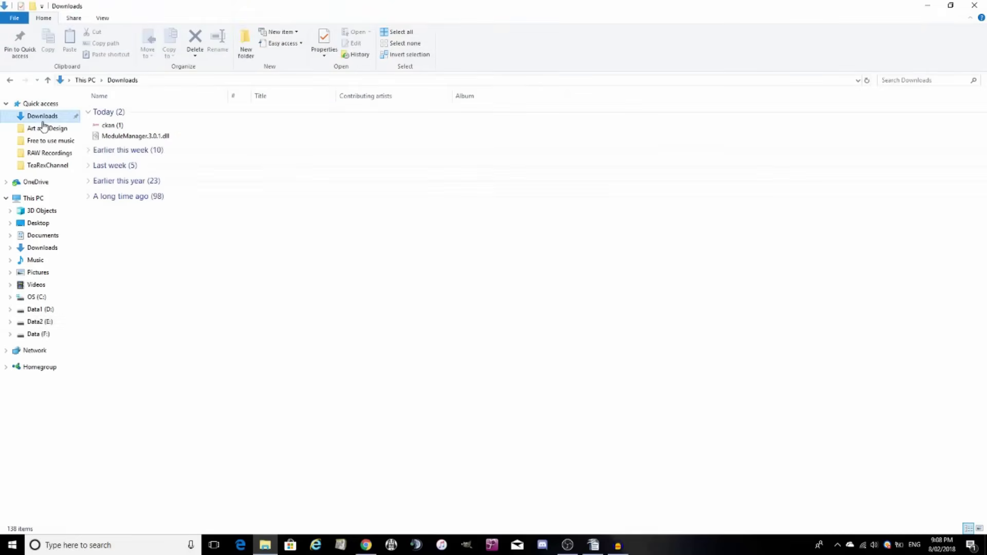
pyautogui.doubleClick(115, 126)
pyautogui.rightClick(134, 124)
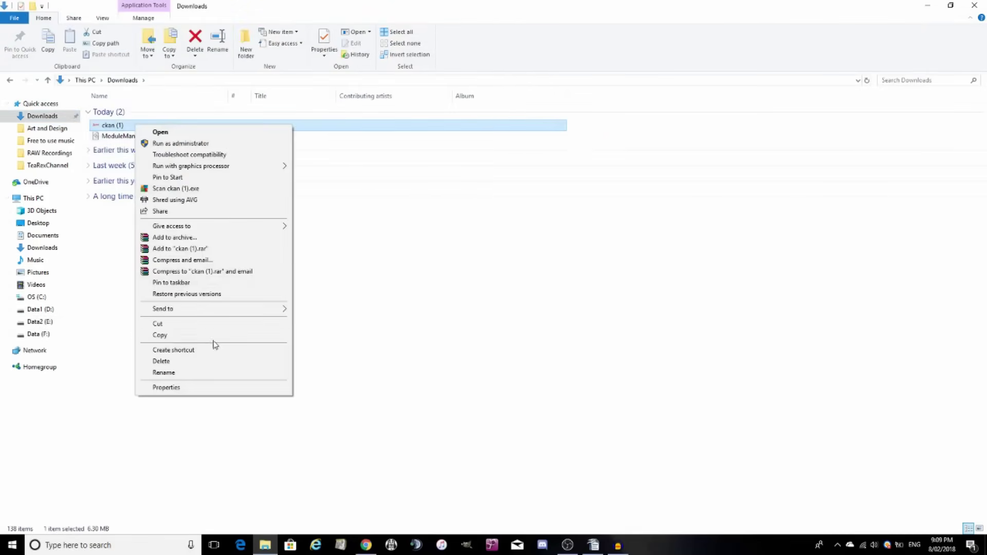
pyautogui.click(154, 322)
# - Paste it into Data2 (E:) > Steam 2 > steamapps > common > Kerbal Space Program
pyautogui.click(18, 323)
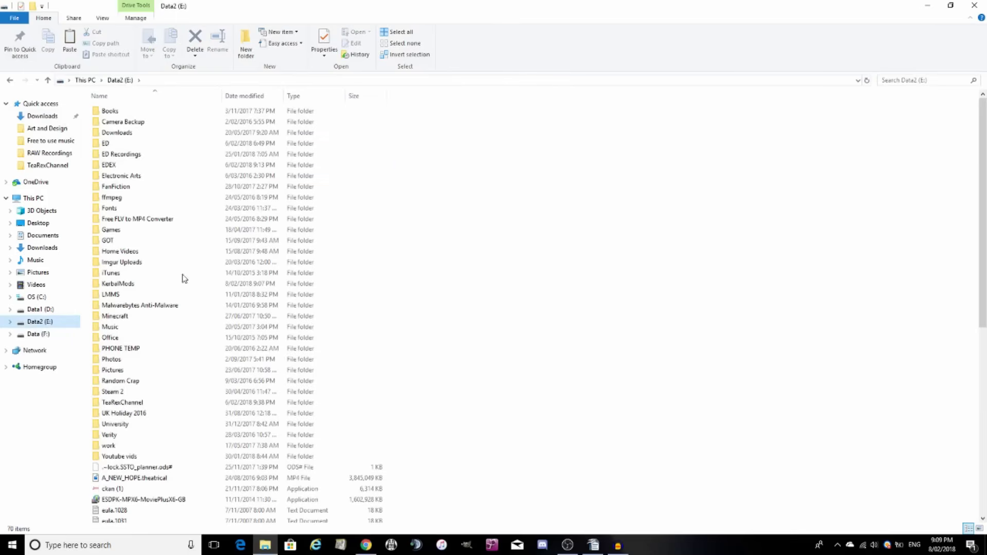
pyautogui.doubleClick(153, 391)
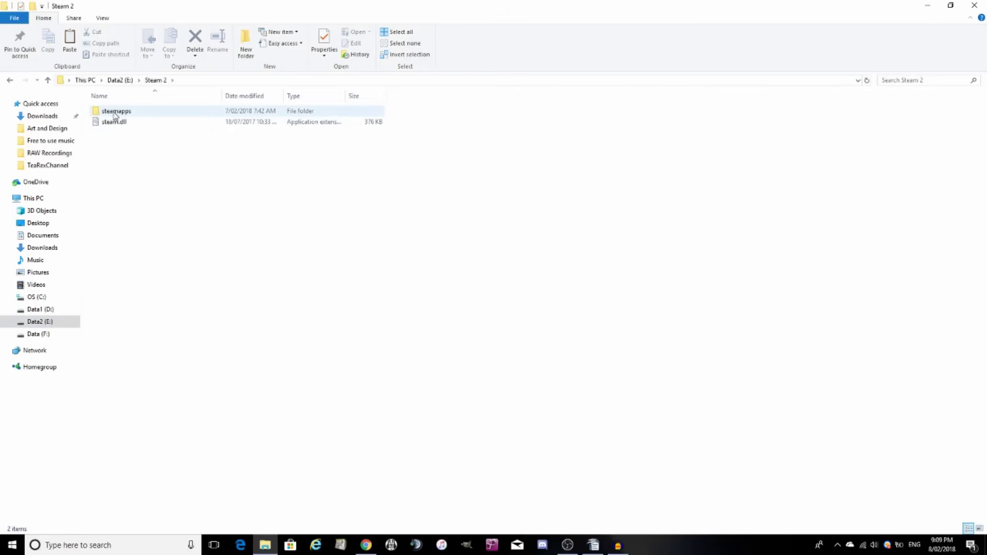
pyautogui.doubleClick(114, 111)
pyautogui.doubleClick(114, 111)
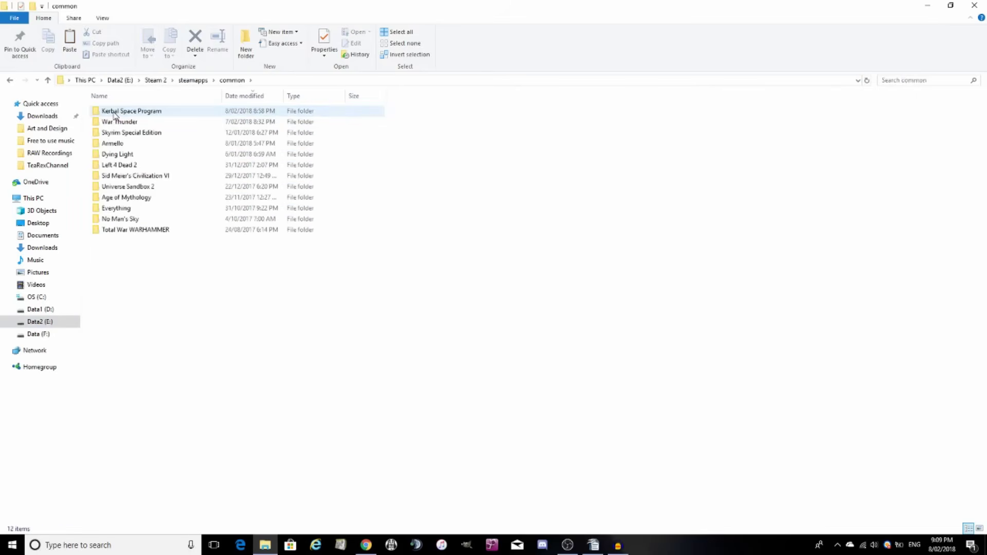
pyautogui.doubleClick(114, 111)
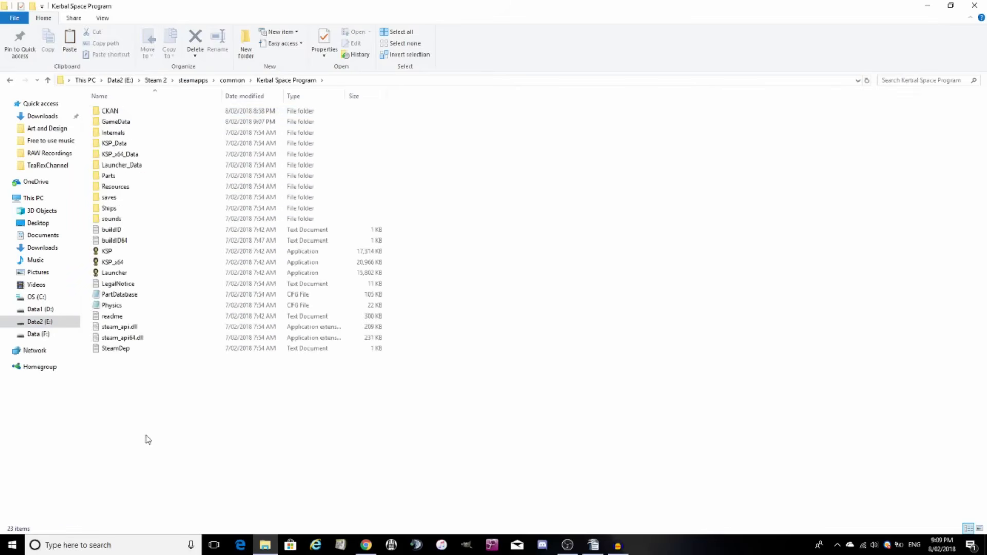
pyautogui.rightClick(143, 394)
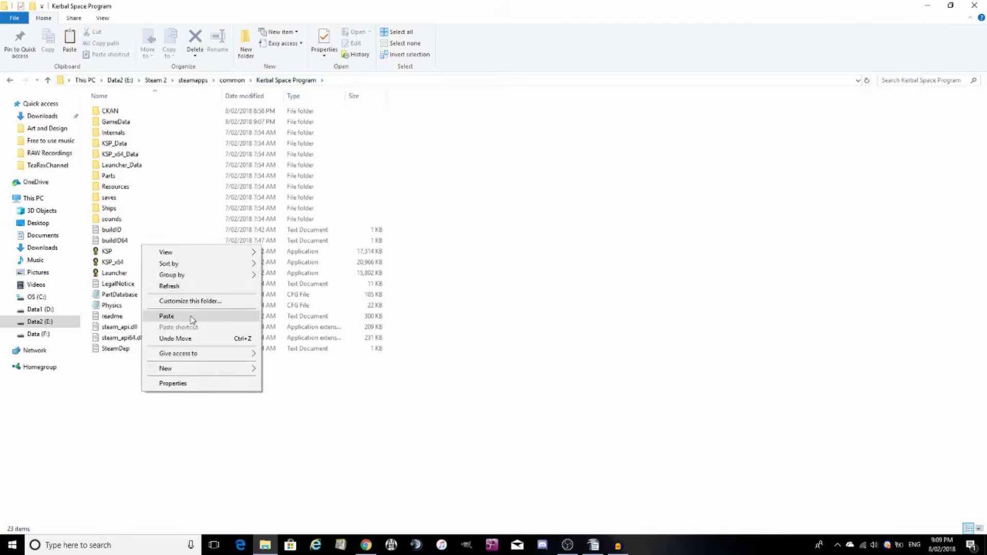
pyautogui.click(192, 317)
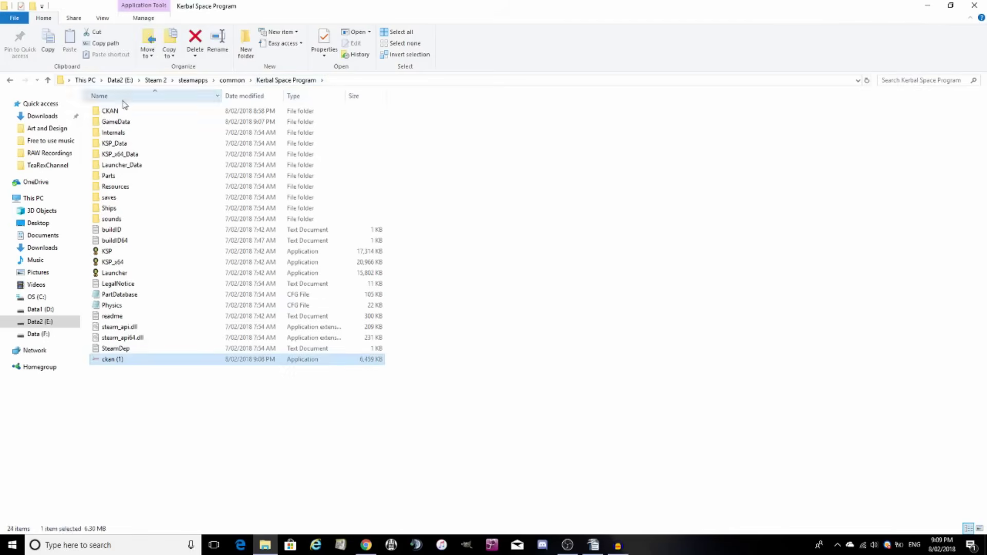
pyautogui.click(114, 122)
pyautogui.click(101, 449)
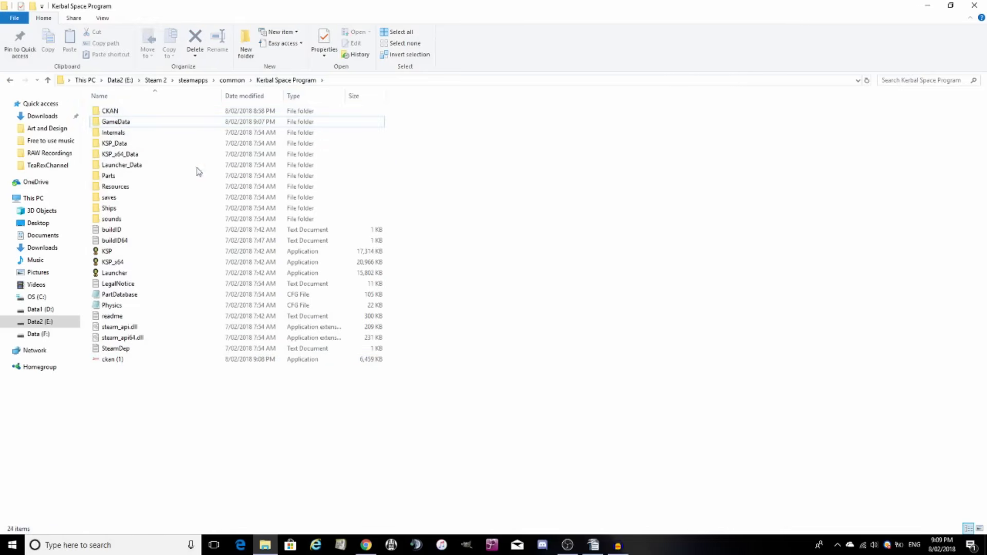
# - Run ckan (1).exe from the Kerbal Space Program folder, allowing it past the security warning
pyautogui.click(137, 274)
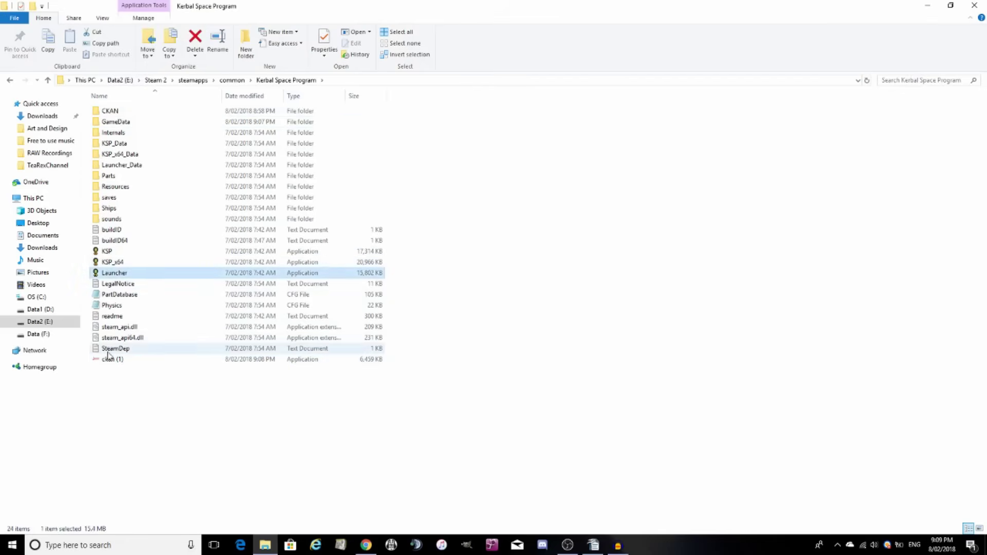
pyautogui.click(109, 360)
pyautogui.click(129, 409)
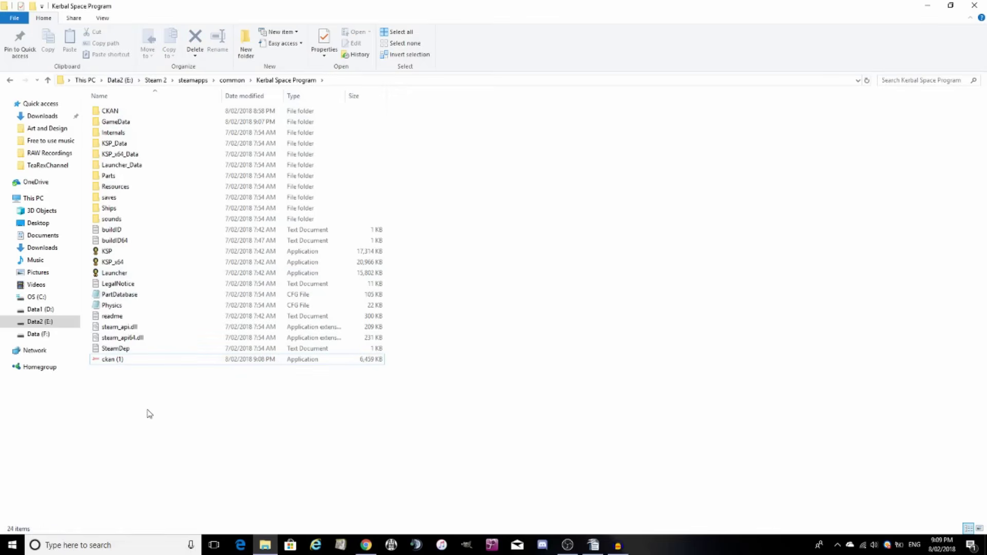
pyautogui.doubleClick(129, 360)
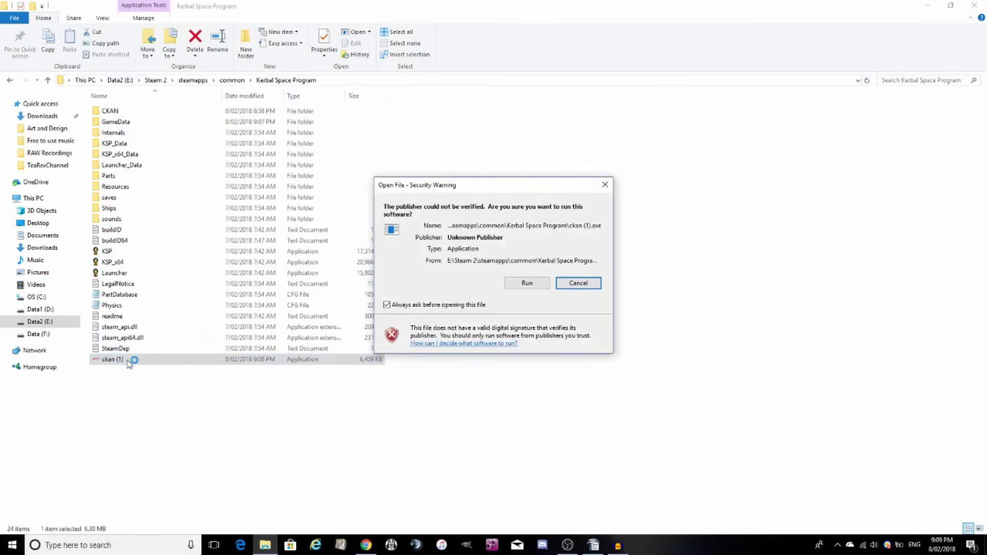
pyautogui.click(516, 284)
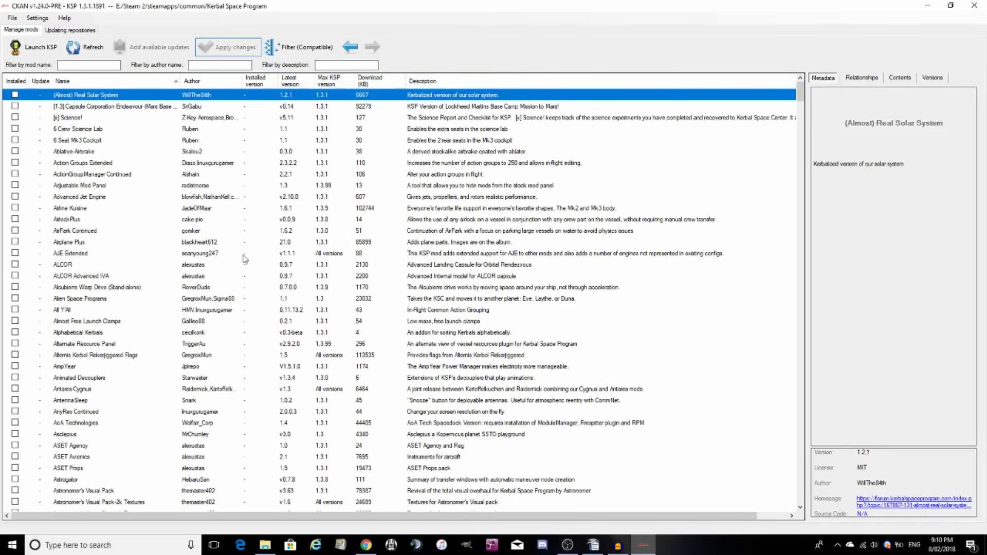
# - Scroll down CKAN's mod list and select Docking Port Alignment Indicator 6.7.0
pyautogui.scroll(-2, 180, 255)
pyautogui.scroll(-20, 179, 255)
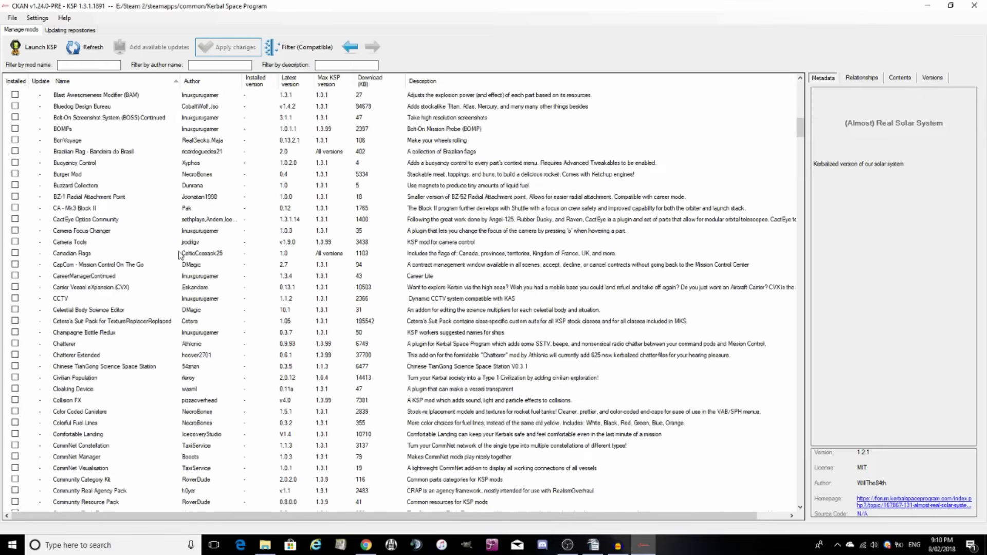
pyautogui.scroll(-16, 179, 255)
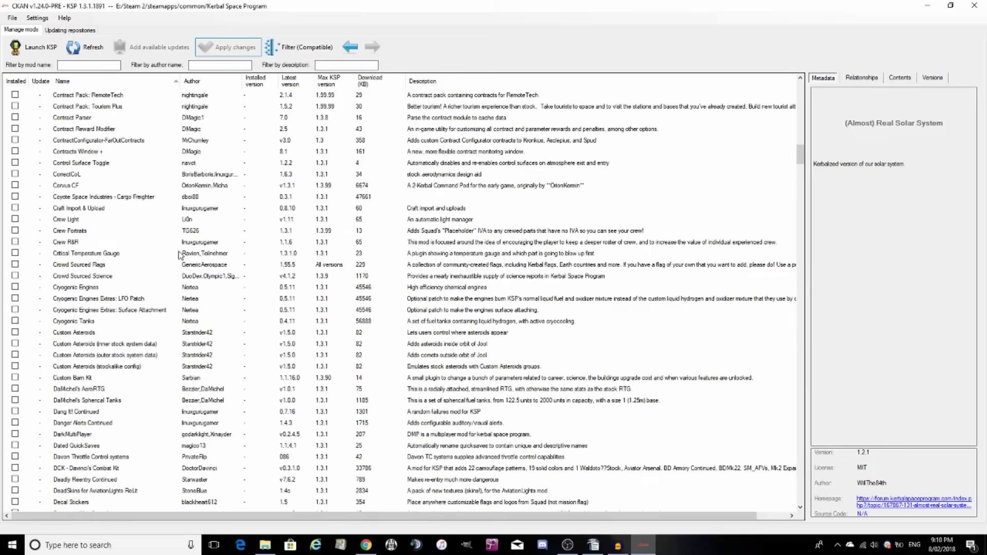
pyautogui.scroll(-4, 179, 255)
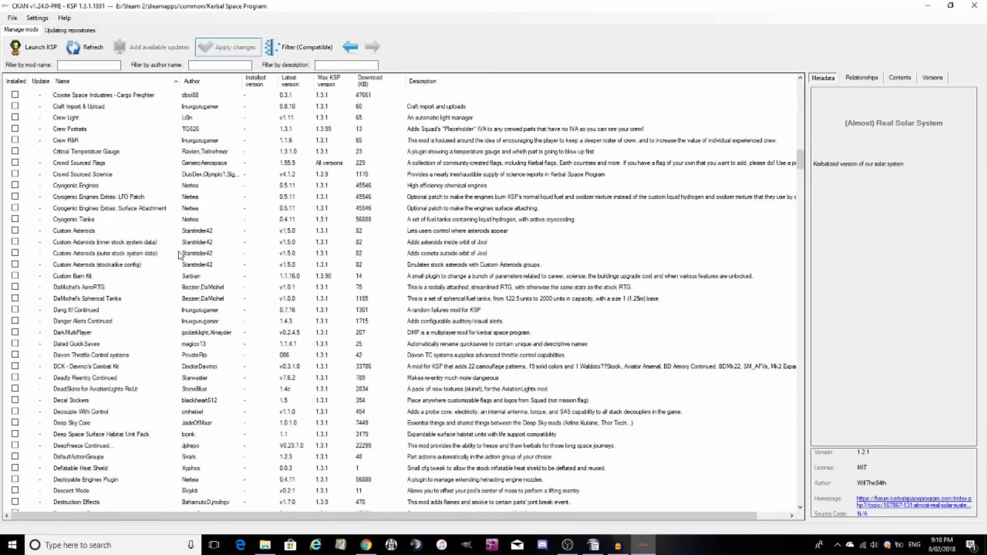
pyautogui.scroll(-1, 179, 255)
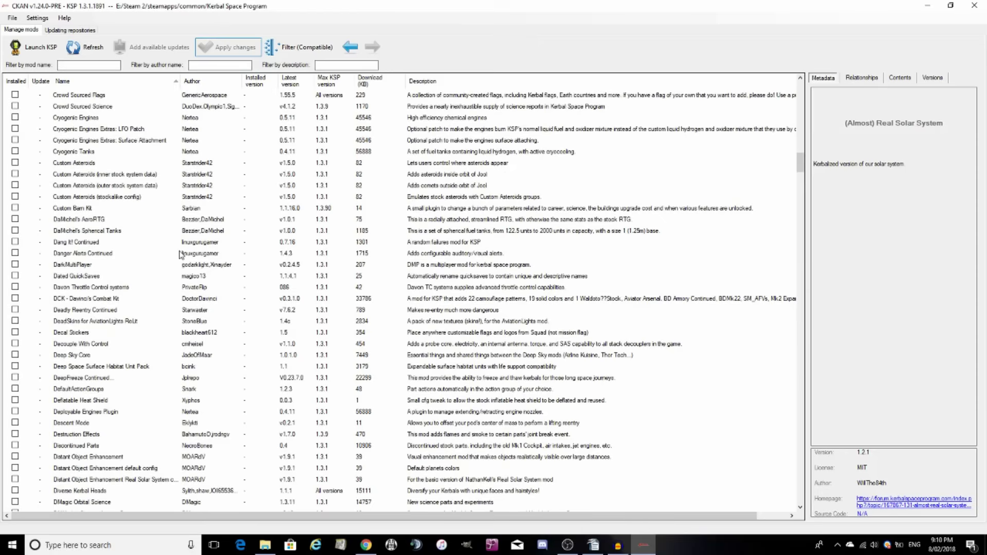
pyautogui.scroll(-2, 179, 255)
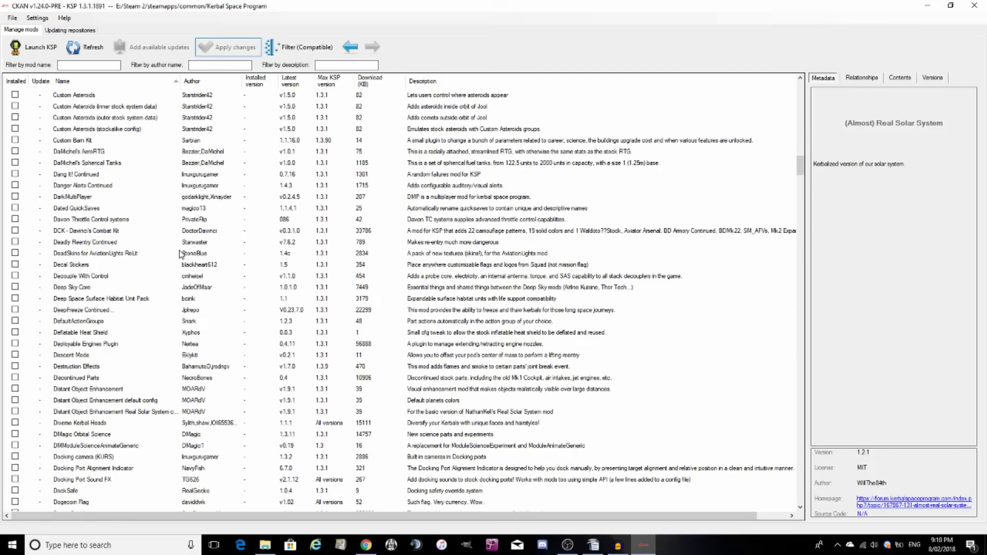
pyautogui.scroll(-6, 137, 364)
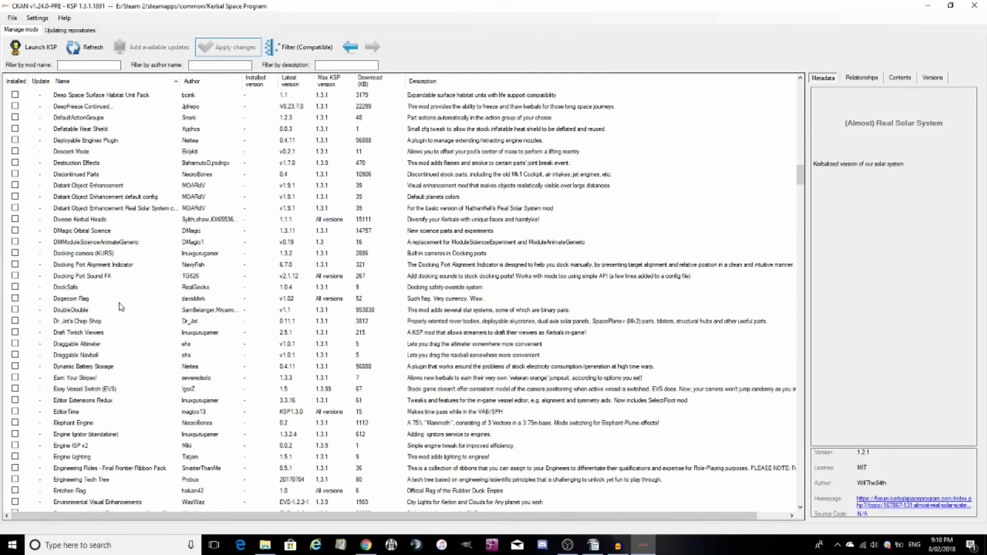
pyautogui.click(100, 265)
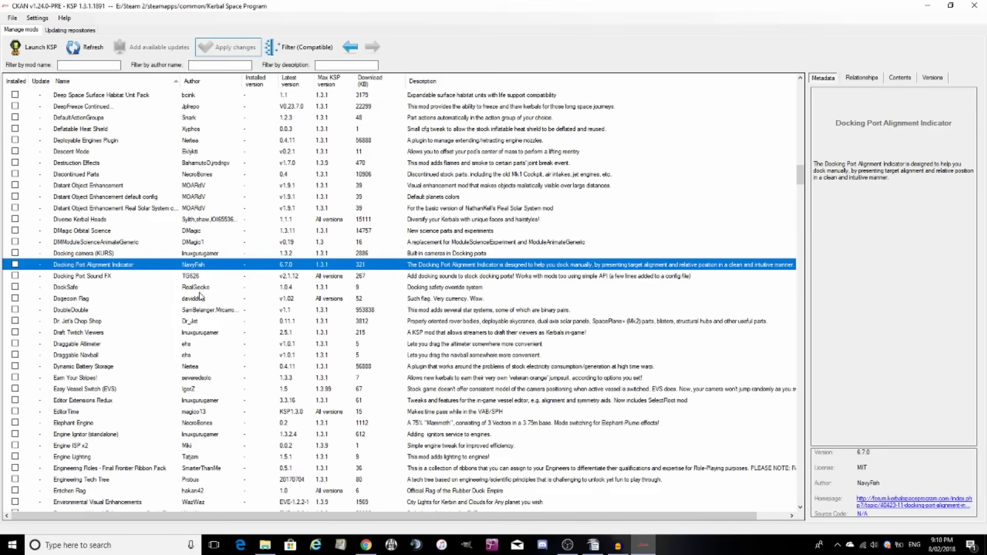
# - Install Docking Port Alignment Indicator 6.7.0, skipping the recommended RasterPropMonitor
pyautogui.press('space')
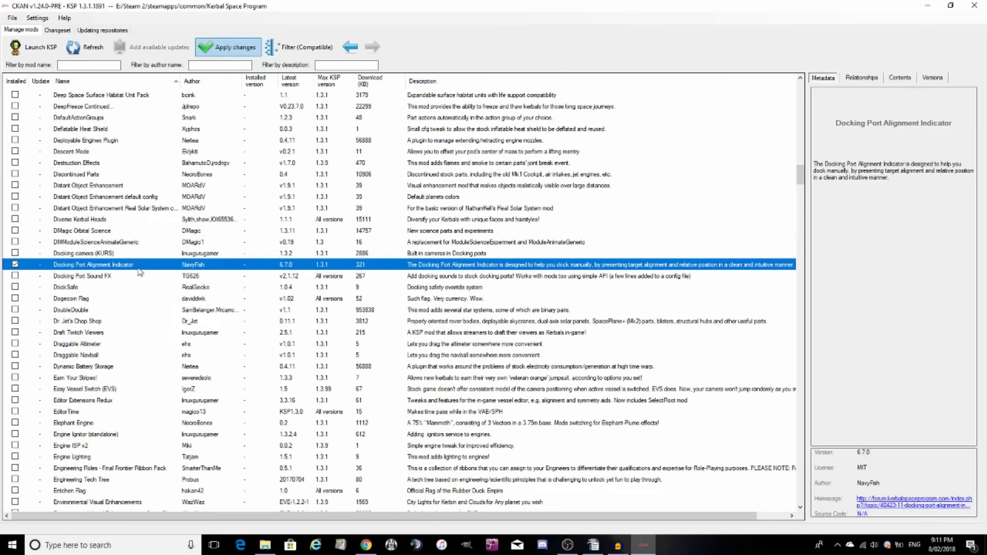
pyautogui.click(220, 47)
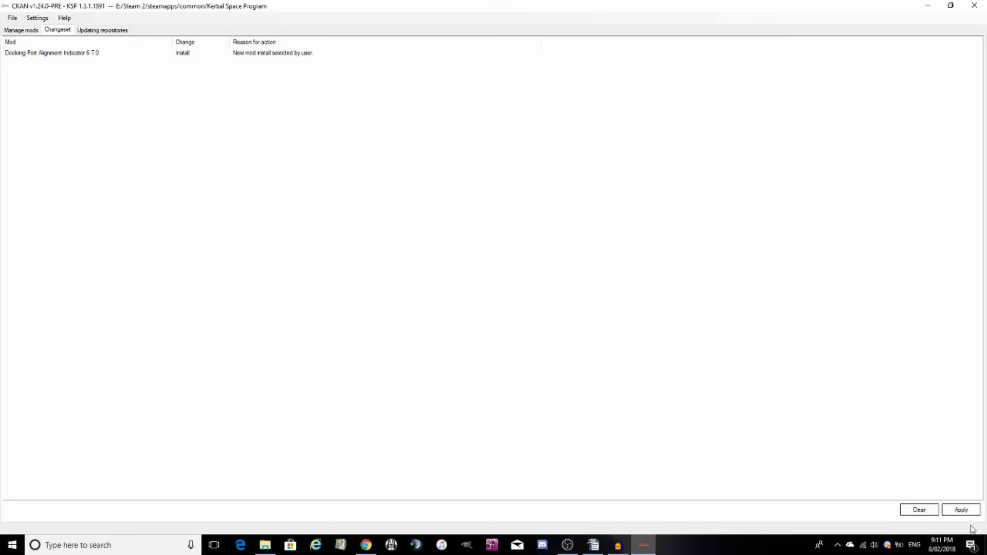
pyautogui.click(960, 510)
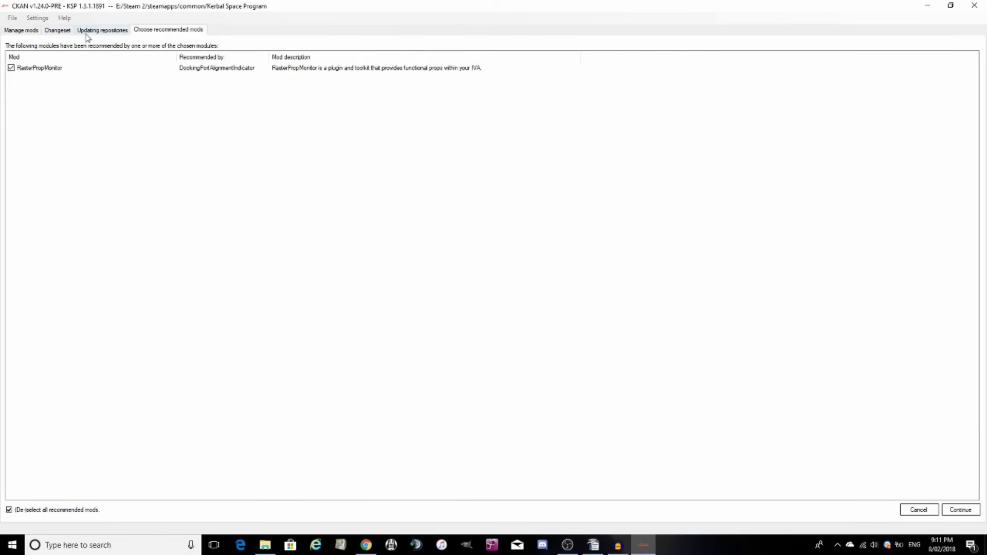
pyautogui.click(951, 513)
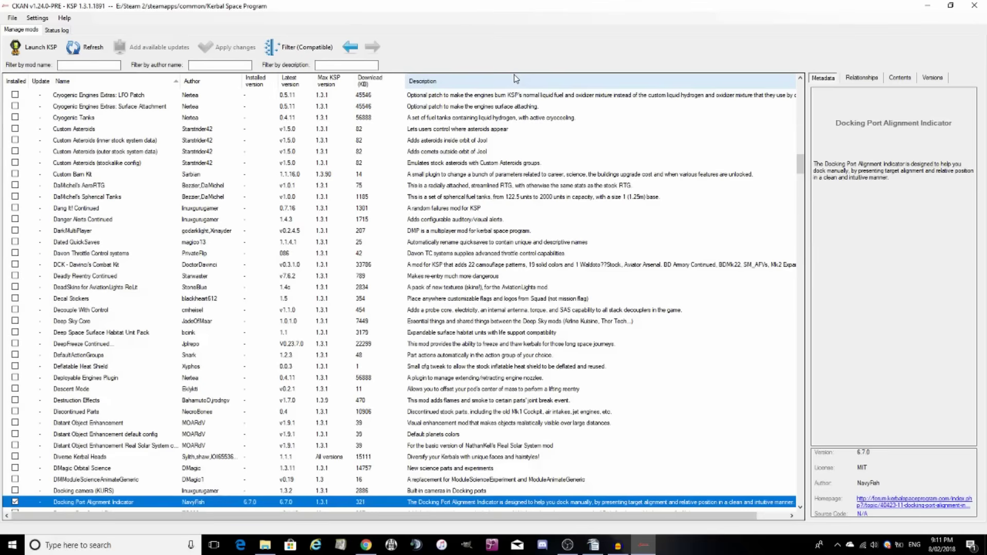
# - Sort the KSP 1.3.1 mod list by the Installed column, showing Docking Port Alignment Indicator at top
pyautogui.scroll(20, 675, 133)
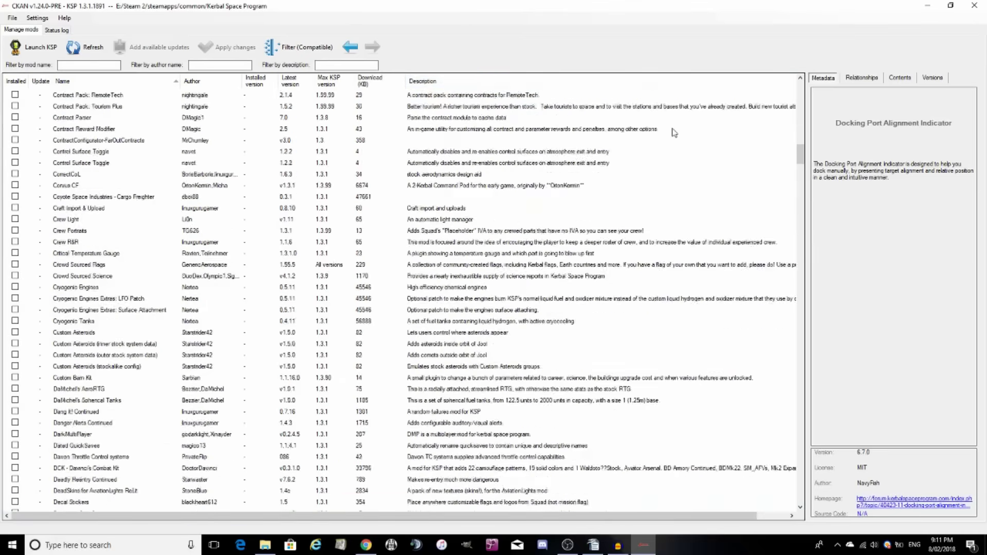
pyautogui.scroll(20, 675, 133)
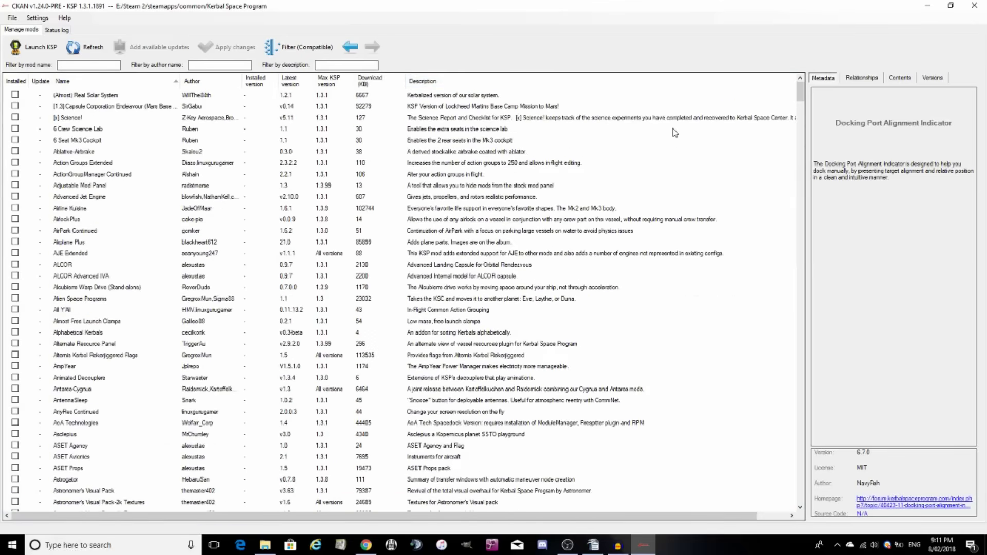
pyautogui.click(16, 81)
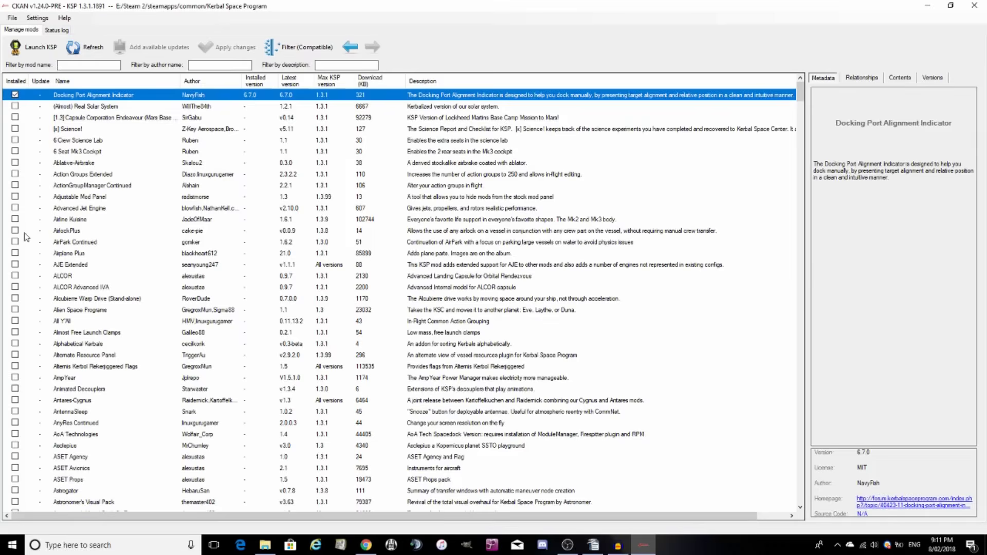
pyautogui.scroll(-2, 26, 237)
pyautogui.scroll(2, 26, 236)
pyautogui.click(465, 287)
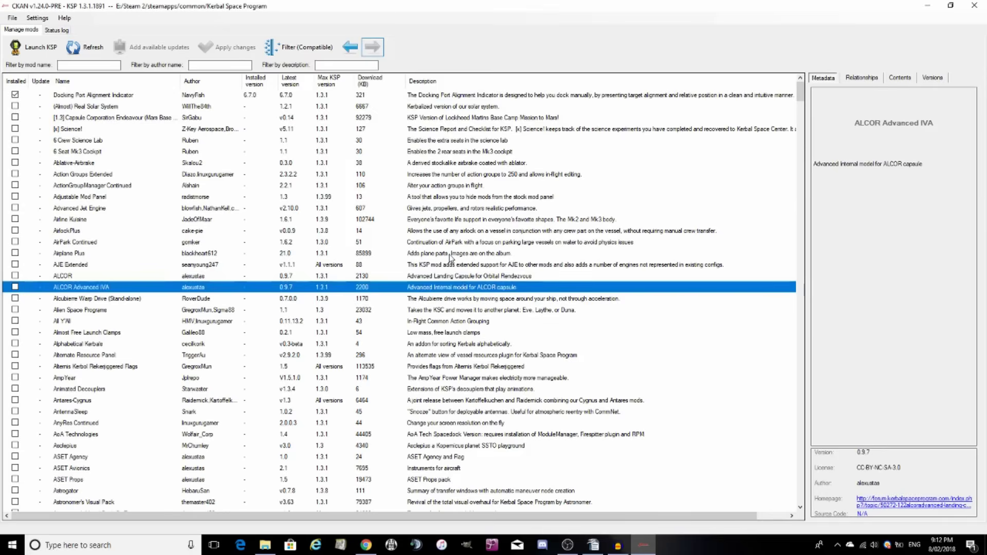
pyautogui.scroll(-1, 452, 258)
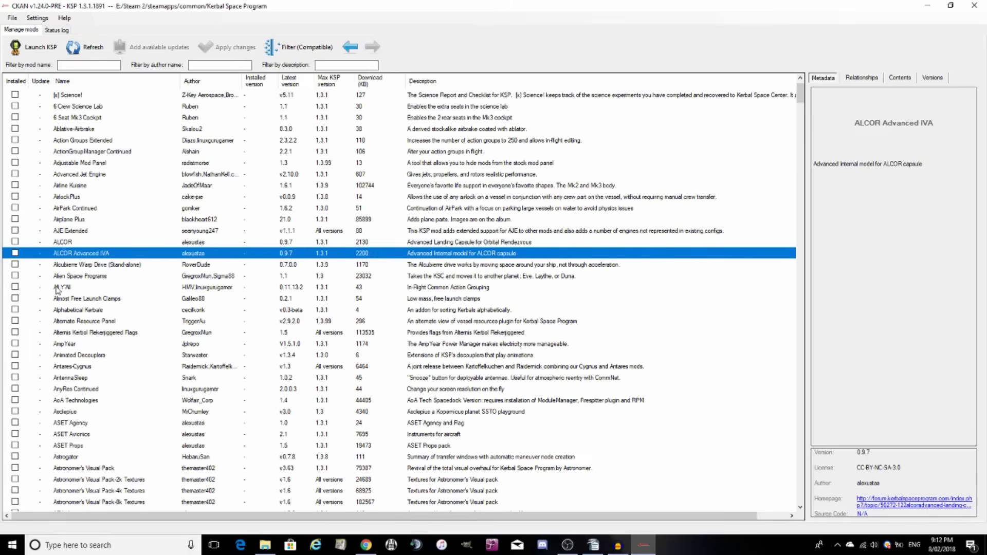
pyautogui.scroll(-20, 57, 291)
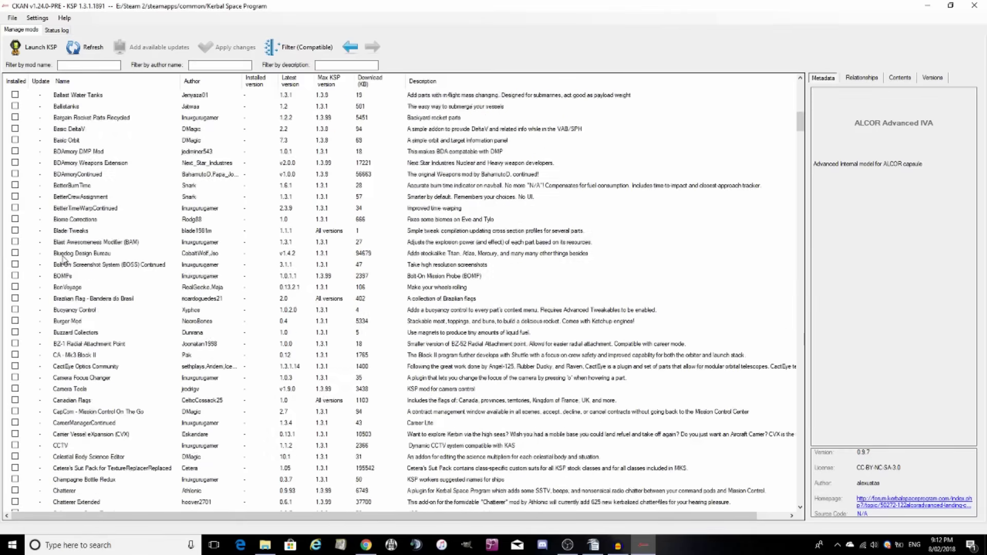
pyautogui.scroll(-20, 63, 259)
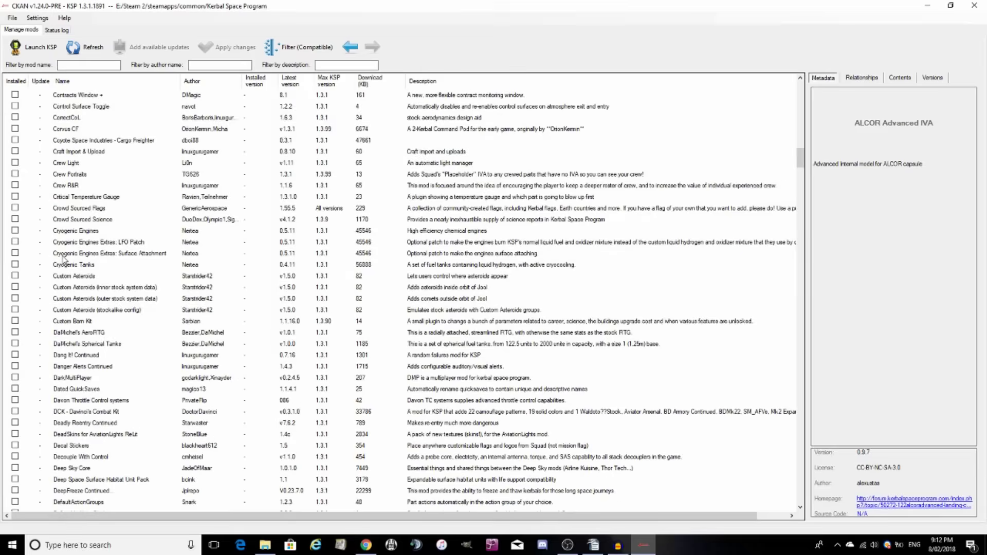
pyautogui.scroll(-20, 63, 259)
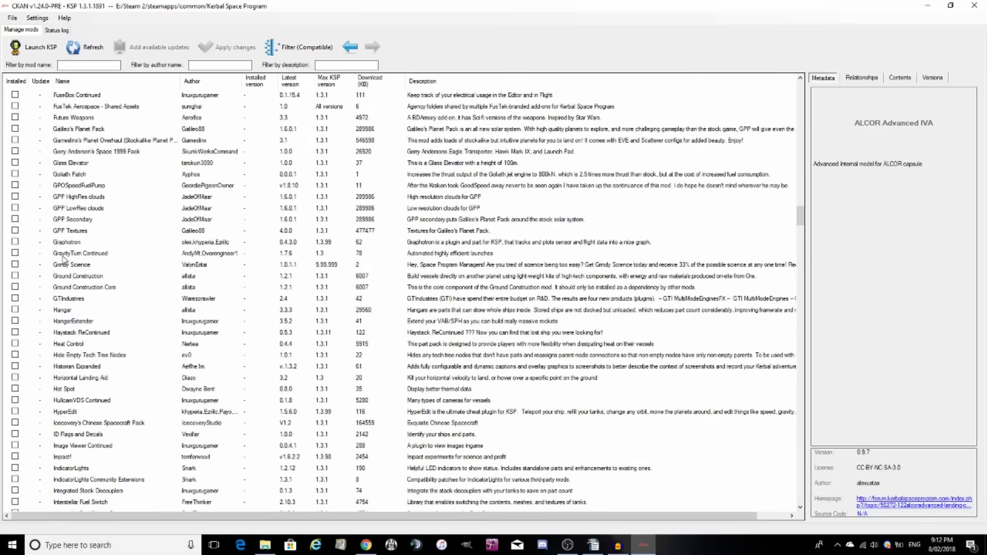
pyautogui.scroll(-20, 62, 260)
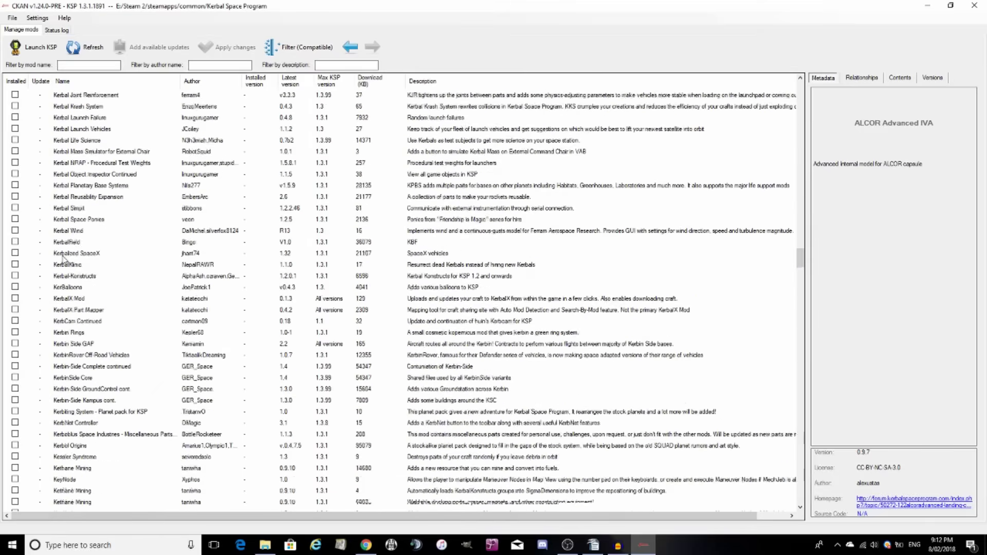
pyautogui.scroll(-9, 62, 260)
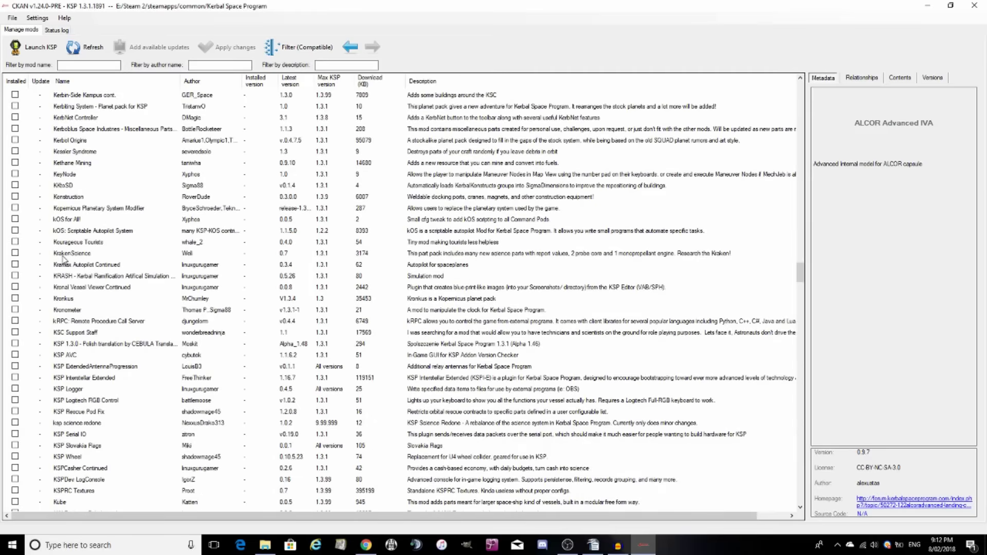
pyautogui.scroll(20, 575, 224)
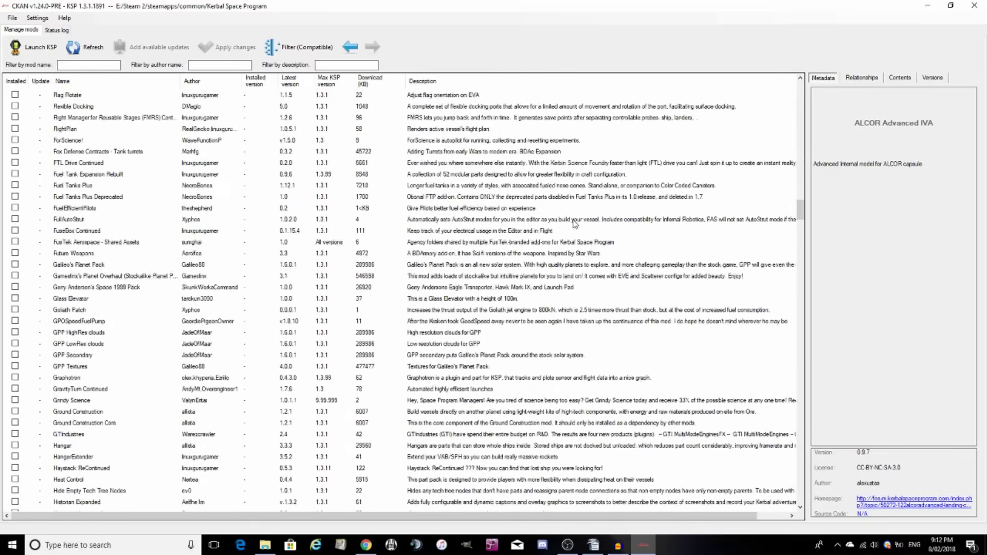
pyautogui.scroll(20, 575, 224)
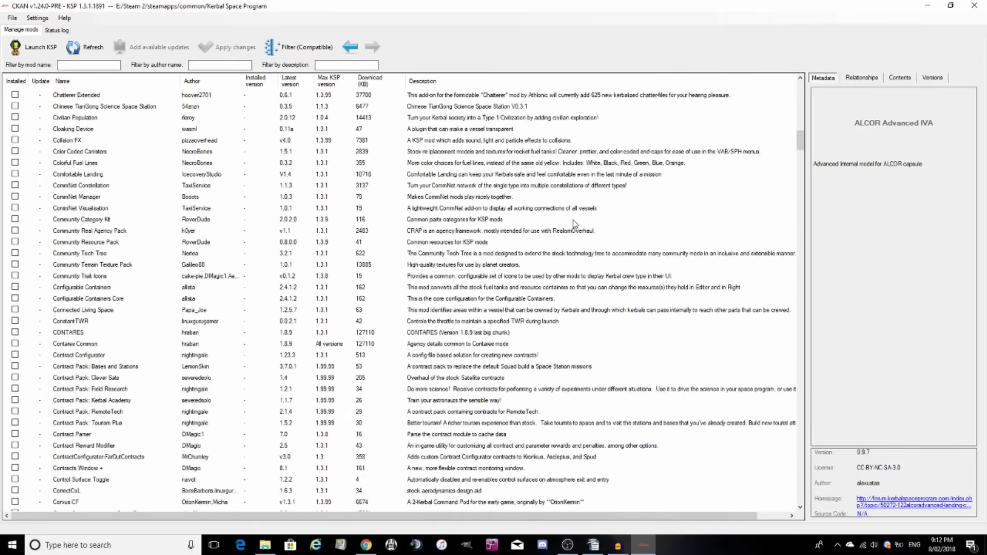
pyautogui.scroll(20, 575, 224)
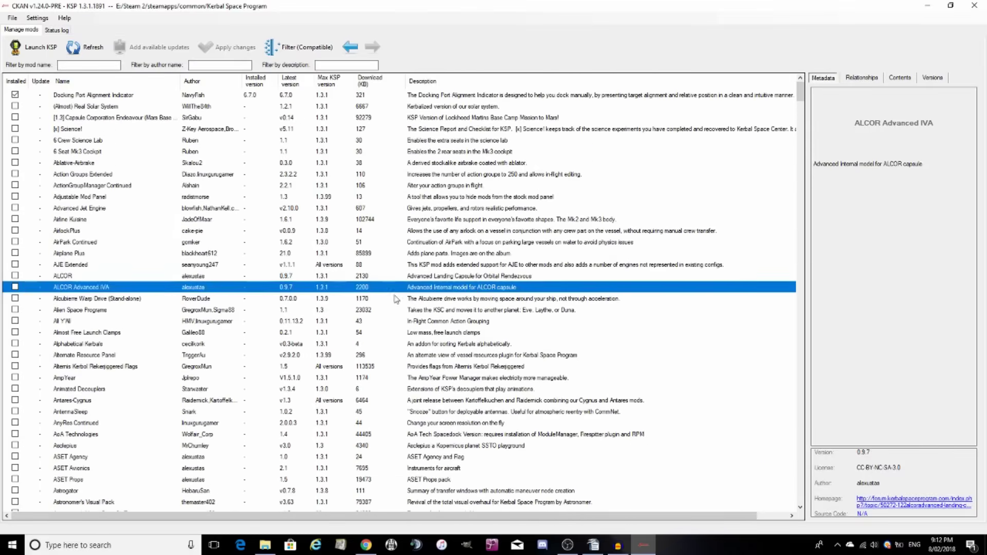
pyautogui.click(15, 219)
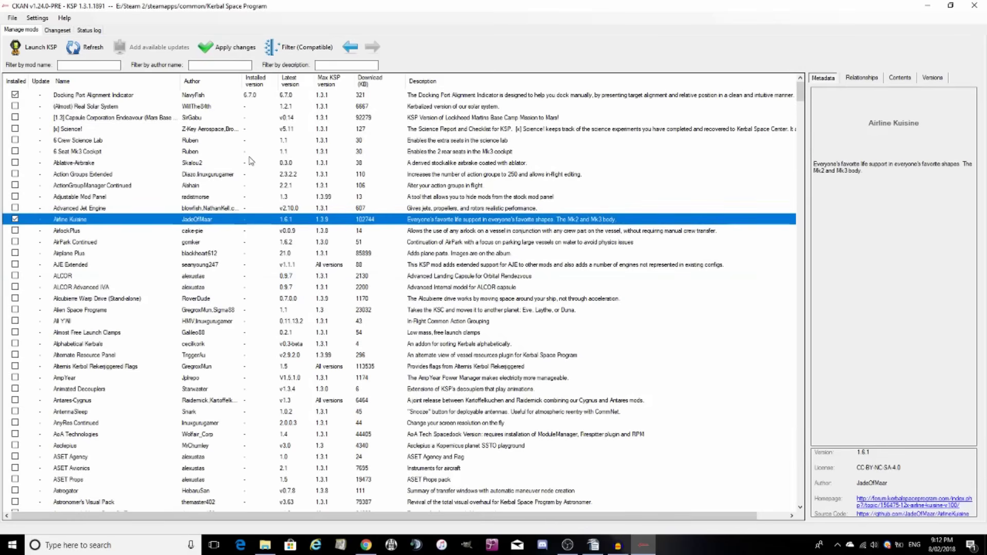
pyautogui.click(15, 219)
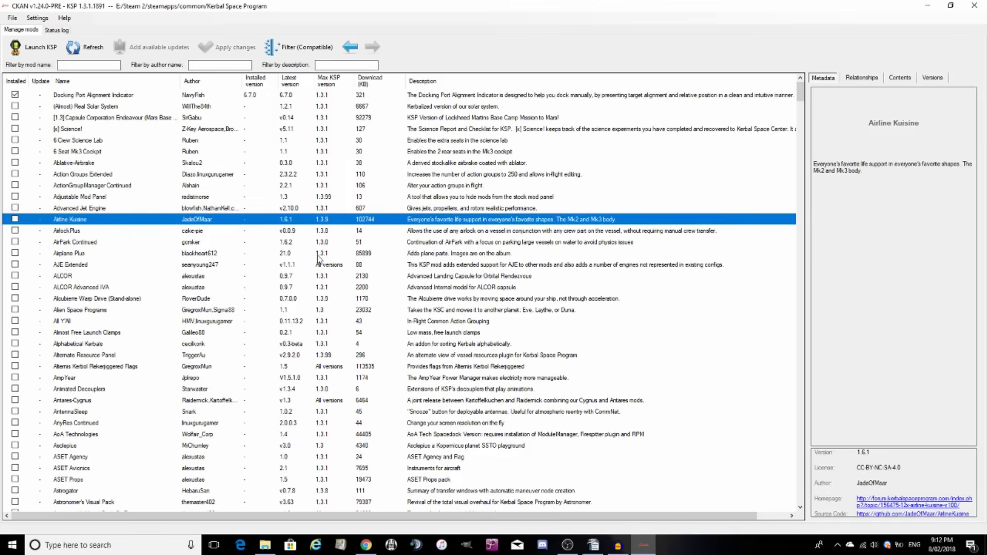